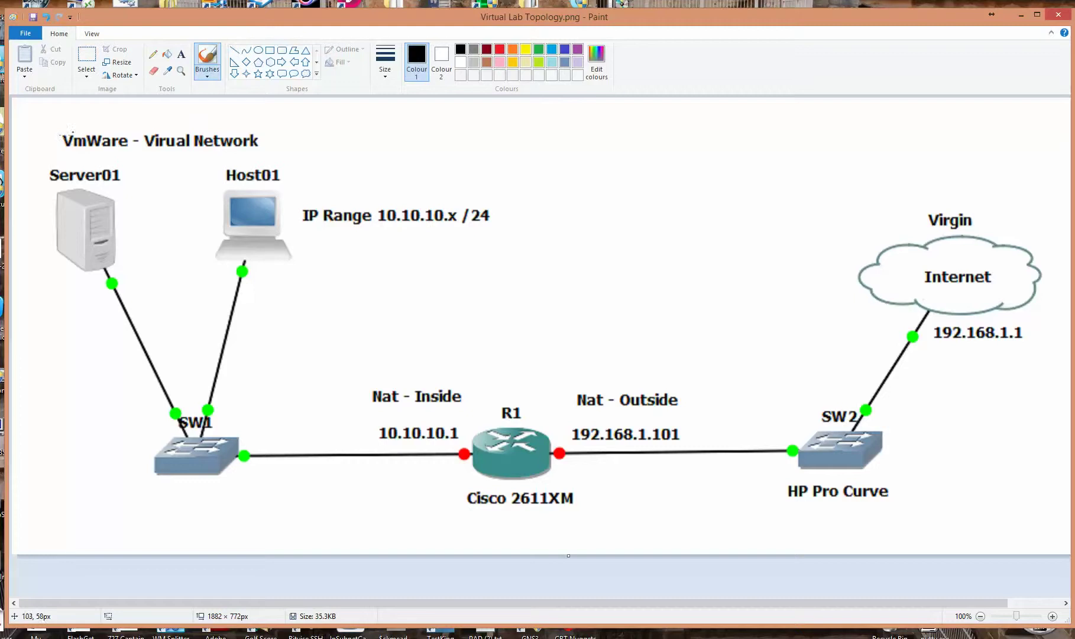
Circle the VmWare virtual network area containing Server01 and Host01 with a red Pencil line.
{"action": "left_click", "coordinate": [153, 58]}
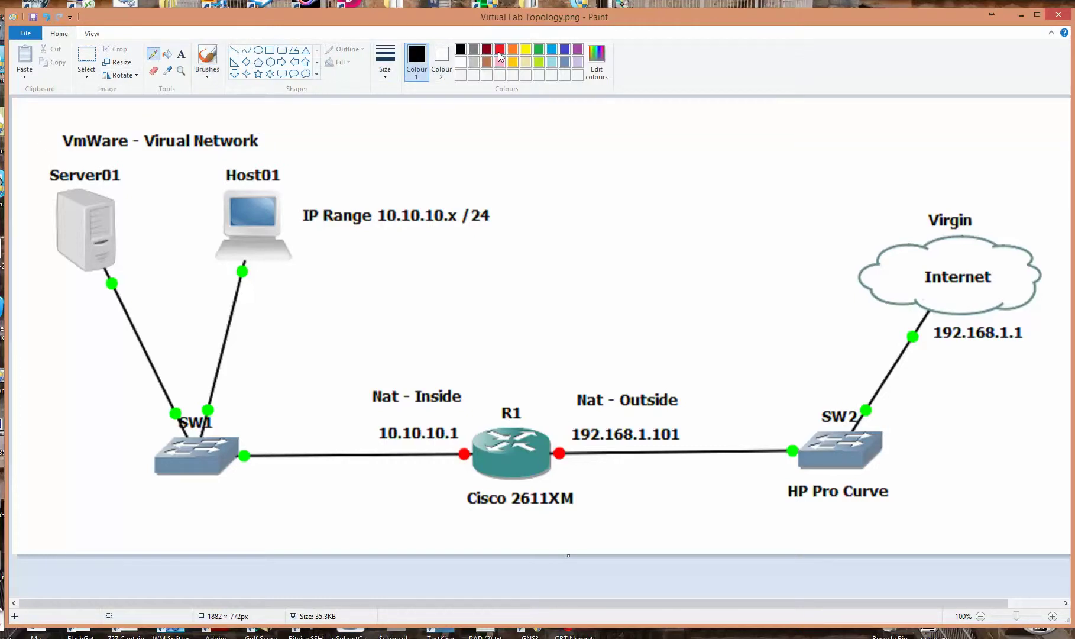
{"action": "left_click", "coordinate": [499, 50]}
{"action": "mouse_move", "coordinate": [95, 116]}
{"action": "left_mouse_down"}
{"action": "mouse_move", "coordinate": [50, 132]}
{"action": "mouse_move", "coordinate": [36, 192]}
{"action": "mouse_move", "coordinate": [53, 266]}
{"action": "mouse_move", "coordinate": [165, 325]}
{"action": "mouse_move", "coordinate": [506, 255]}
{"action": "mouse_move", "coordinate": [480, 145]}
{"action": "mouse_move", "coordinate": [324, 112]}
{"action": "mouse_move", "coordinate": [91, 113]}
{"action": "left_mouse_up"}
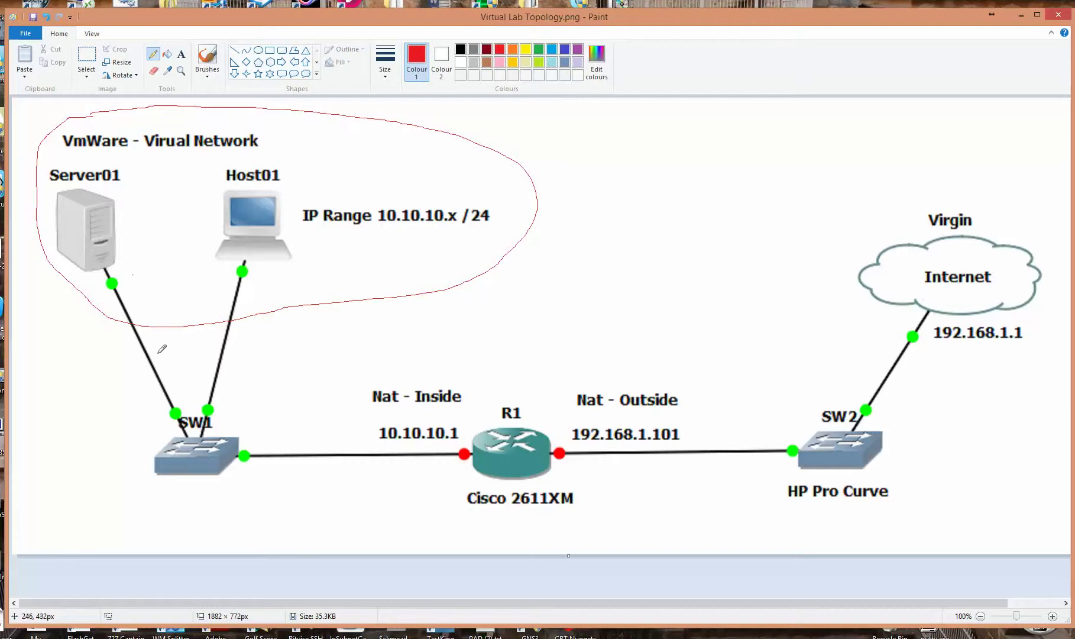
Circle the area around SW1 and R1 with a turquoise Pencil line and handwrite GNS3 inside it.
{"action": "left_click", "coordinate": [551, 50]}
{"action": "mouse_move", "coordinate": [112, 357]}
{"action": "left_mouse_down"}
{"action": "mouse_move", "coordinate": [99, 367]}
{"action": "mouse_move", "coordinate": [122, 478]}
{"action": "mouse_move", "coordinate": [365, 512]}
{"action": "left_mouse_up"}
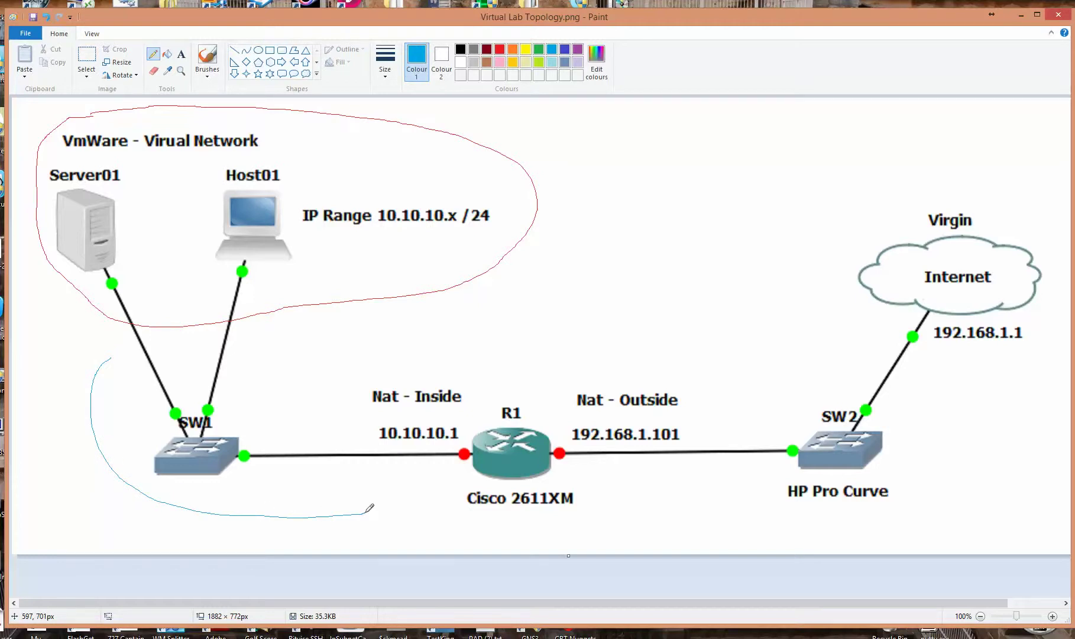
{"action": "mouse_move", "coordinate": [365, 512]}
{"action": "left_mouse_down"}
{"action": "mouse_move", "coordinate": [594, 519]}
{"action": "mouse_move", "coordinate": [600, 465]}
{"action": "mouse_move", "coordinate": [553, 394]}
{"action": "mouse_move", "coordinate": [350, 327]}
{"action": "mouse_move", "coordinate": [170, 332]}
{"action": "mouse_move", "coordinate": [107, 357]}
{"action": "left_mouse_up"}
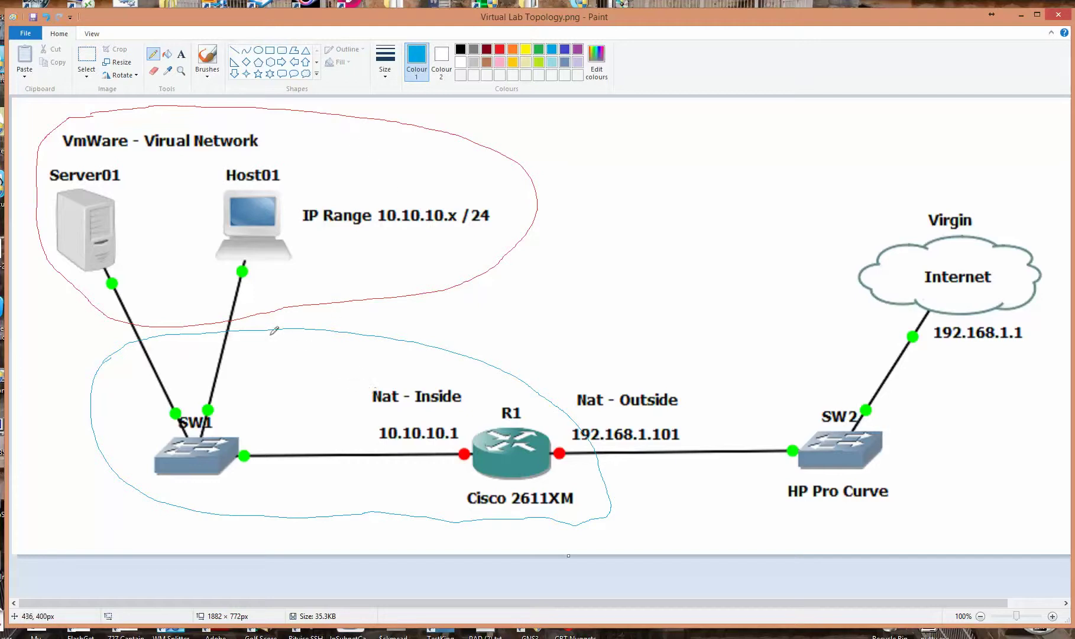
{"action": "mouse_move", "coordinate": [264, 354]}
{"action": "left_mouse_down"}
{"action": "mouse_move", "coordinate": [249, 362]}
{"action": "mouse_move", "coordinate": [259, 381]}
{"action": "mouse_move", "coordinate": [297, 390]}
{"action": "mouse_move", "coordinate": [304, 367]}
{"action": "mouse_move", "coordinate": [320, 416]}
{"action": "mouse_move", "coordinate": [327, 370]}
{"action": "left_mouse_up"}
{"action": "left_click", "coordinate": [349, 369]}
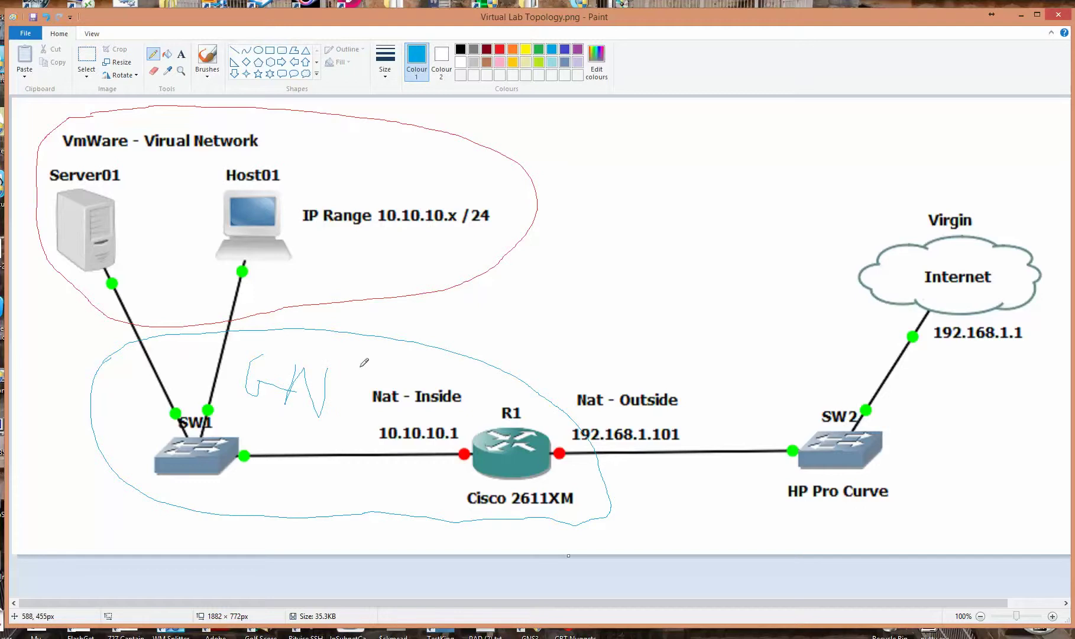
{"action": "mouse_move", "coordinate": [361, 368]}
{"action": "left_mouse_down"}
{"action": "mouse_move", "coordinate": [339, 413]}
{"action": "mouse_move", "coordinate": [385, 367]}
{"action": "mouse_move", "coordinate": [407, 370]}
{"action": "mouse_move", "coordinate": [360, 408]}
{"action": "left_mouse_up"}
Circle the outside network around SW2 and the Internet cloud with an indigo Pencil line.
{"action": "left_click", "coordinate": [566, 52]}
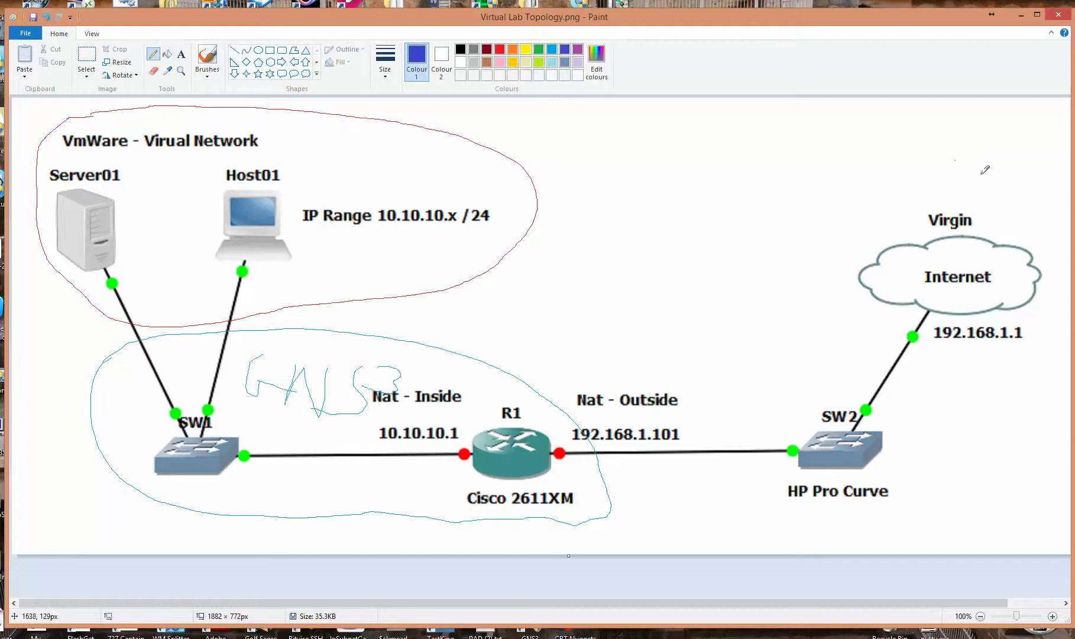
{"action": "mouse_move", "coordinate": [982, 173]}
{"action": "left_mouse_down"}
{"action": "mouse_move", "coordinate": [902, 170]}
{"action": "mouse_move", "coordinate": [772, 224]}
{"action": "mouse_move", "coordinate": [686, 302]}
{"action": "mouse_move", "coordinate": [674, 489]}
{"action": "mouse_move", "coordinate": [970, 542]}
{"action": "mouse_move", "coordinate": [1032, 261]}
{"action": "mouse_move", "coordinate": [959, 161]}
{"action": "left_mouse_up"}
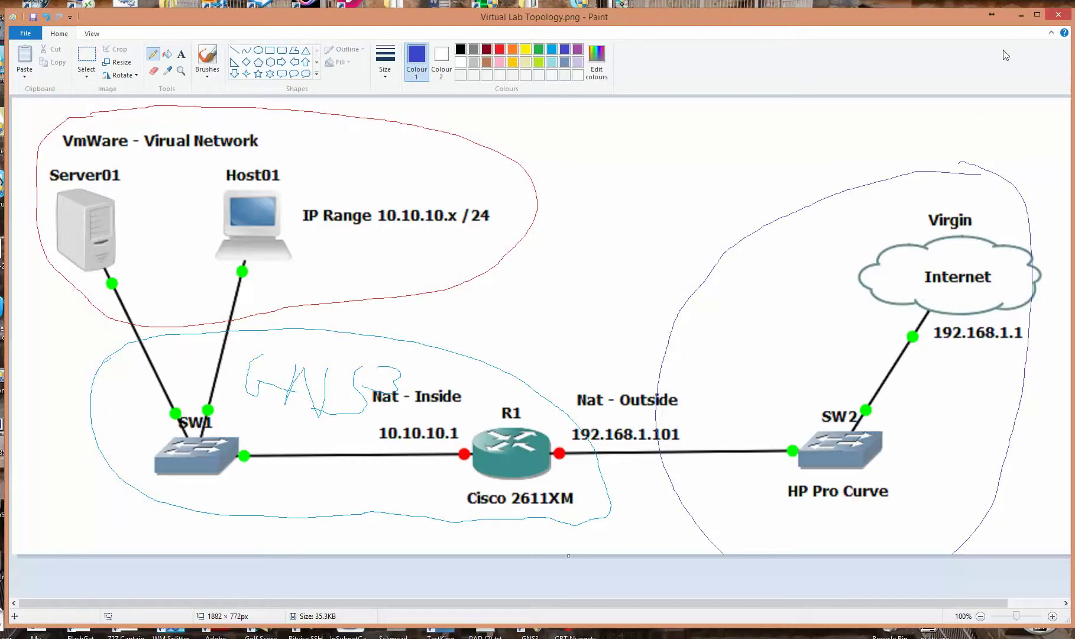
Switch to the VMware Workstation home window, open the Virtual Network Editor and select VMnet3.
{"action": "left_click", "coordinate": [1020, 14]}
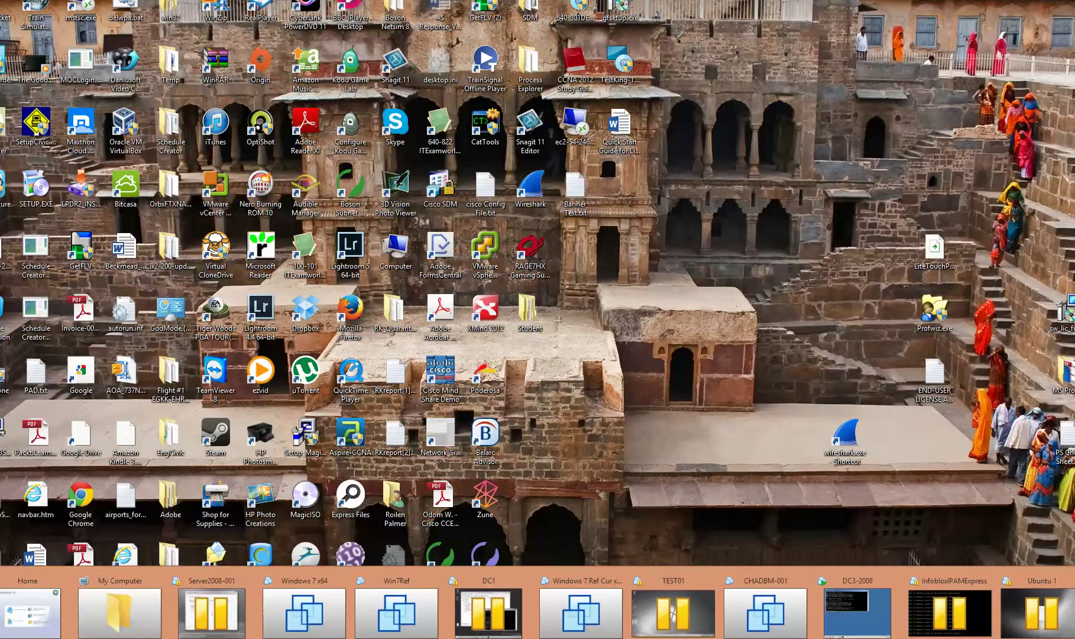
{"action": "left_click", "coordinate": [30, 617]}
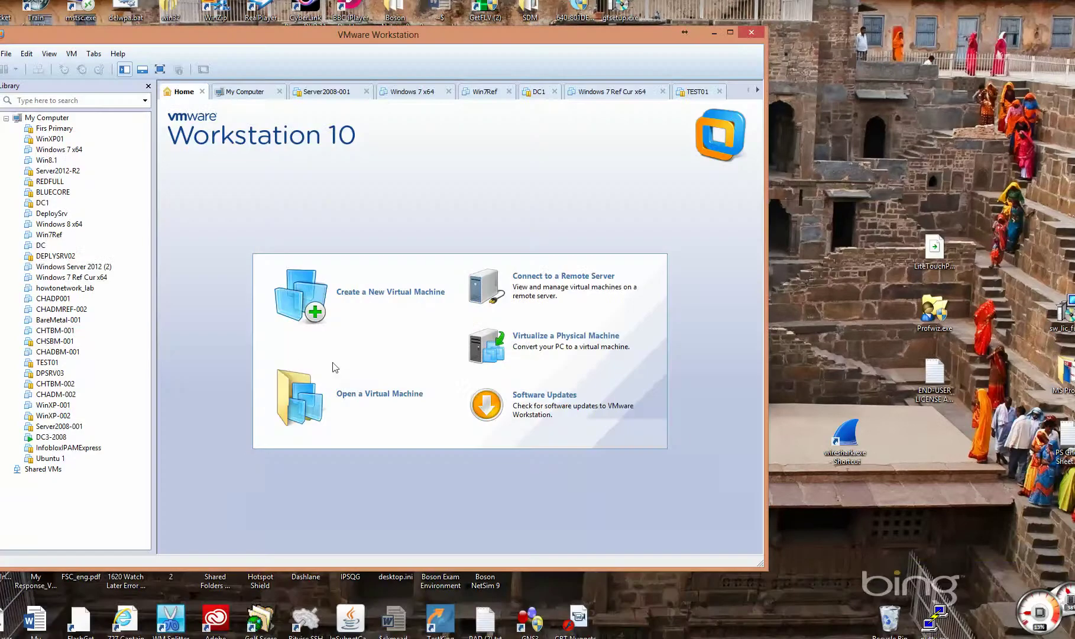
{"action": "left_click_drag", "start_coordinate": [304, 38], "coordinate": [395, 51]}
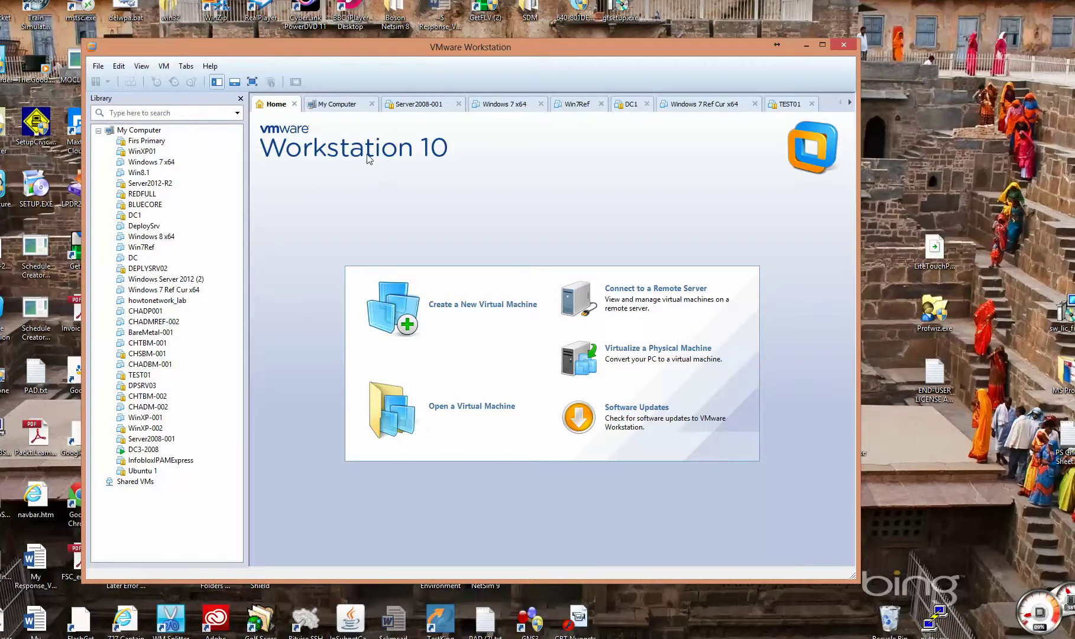
{"action": "left_click", "coordinate": [121, 66]}
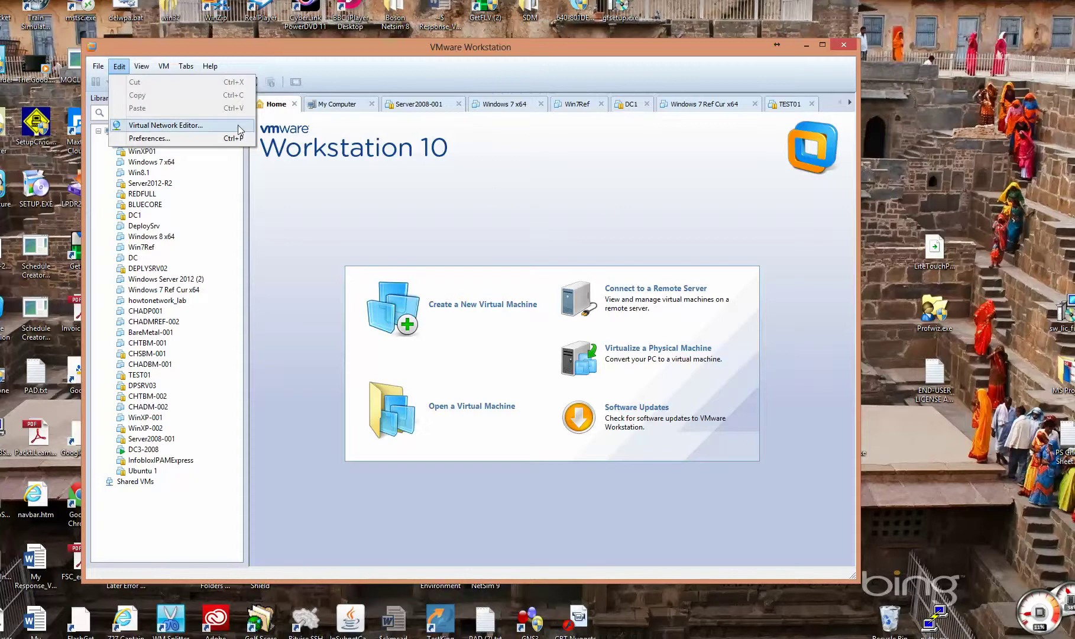
{"action": "left_click", "coordinate": [208, 126]}
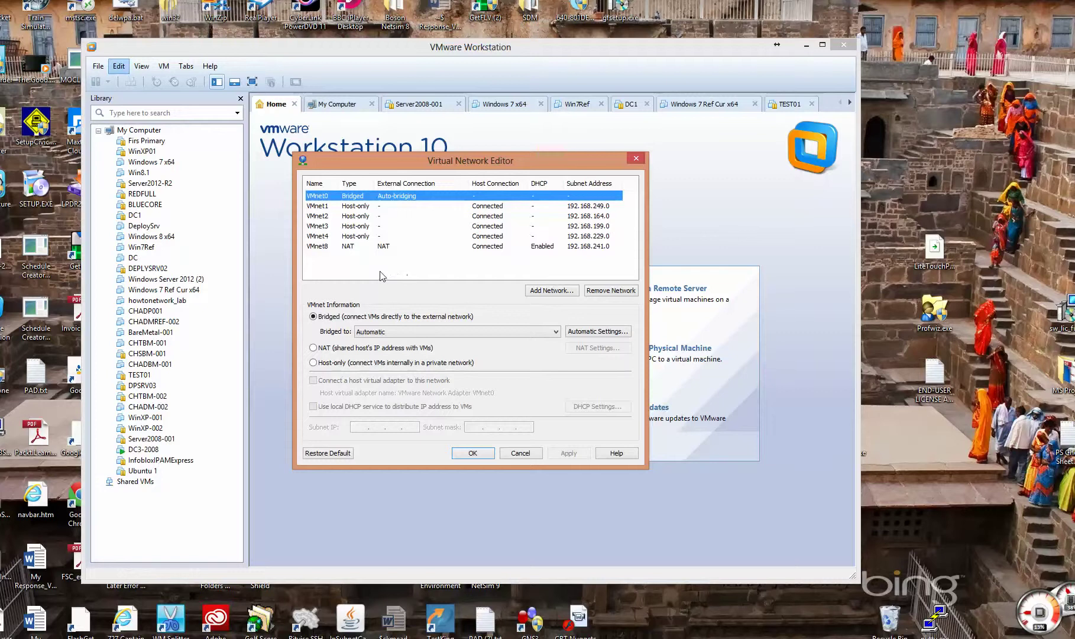
{"action": "left_click", "coordinate": [322, 230]}
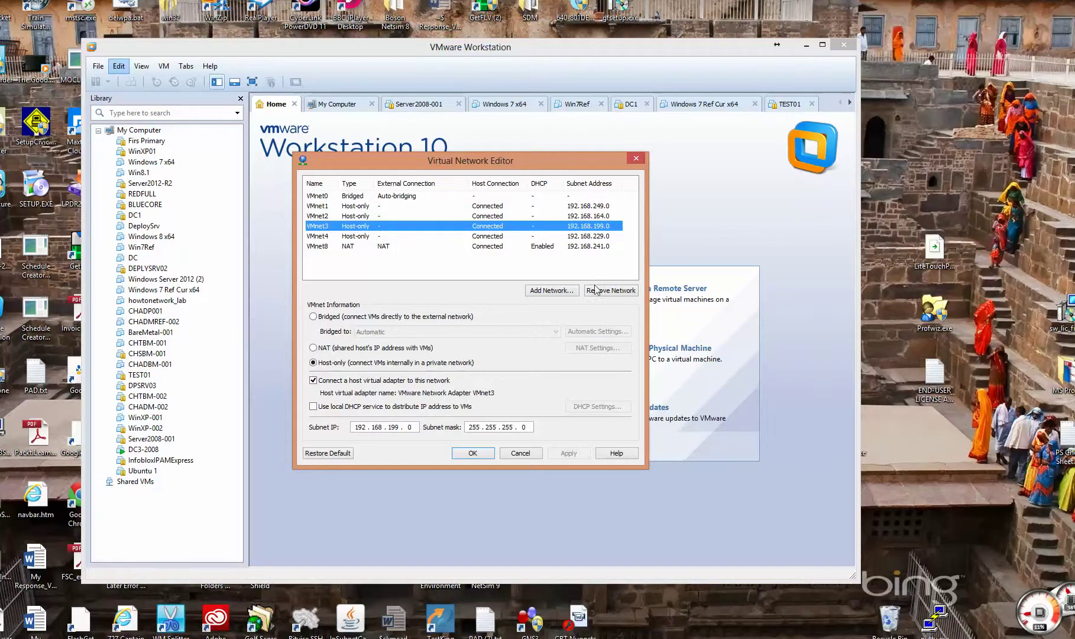
{"action": "left_click", "coordinate": [553, 291]}
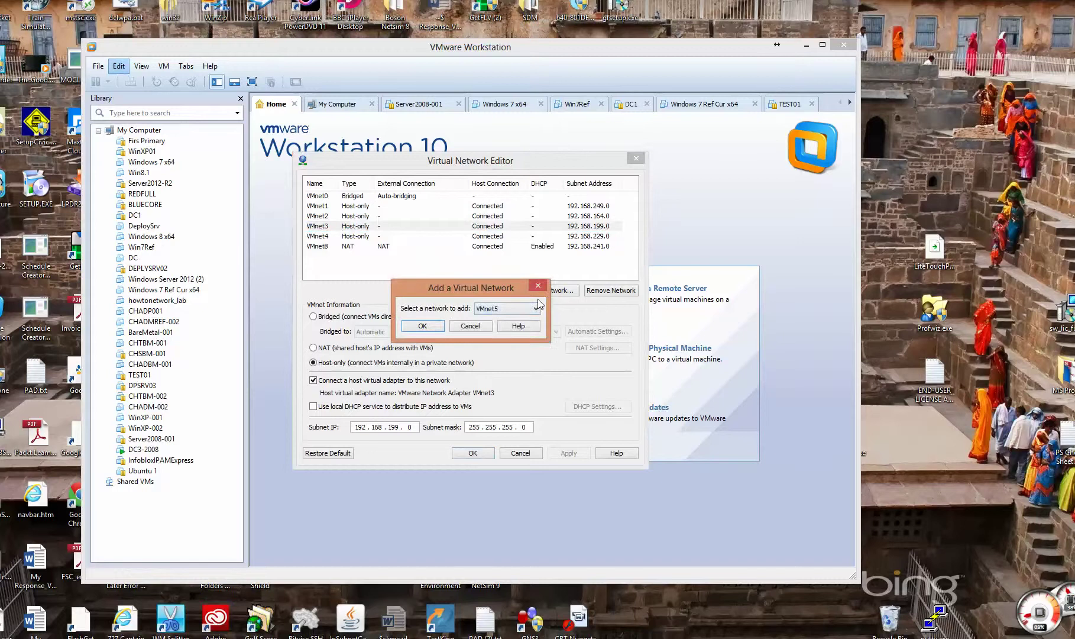
{"action": "left_click", "coordinate": [506, 309]}
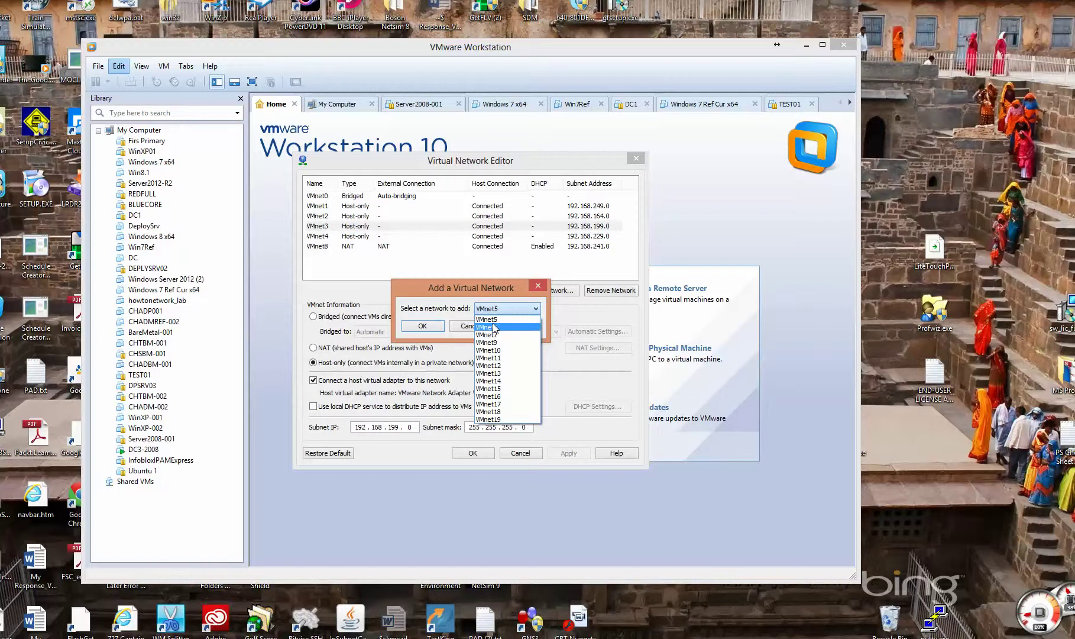
{"action": "left_click", "coordinate": [492, 319]}
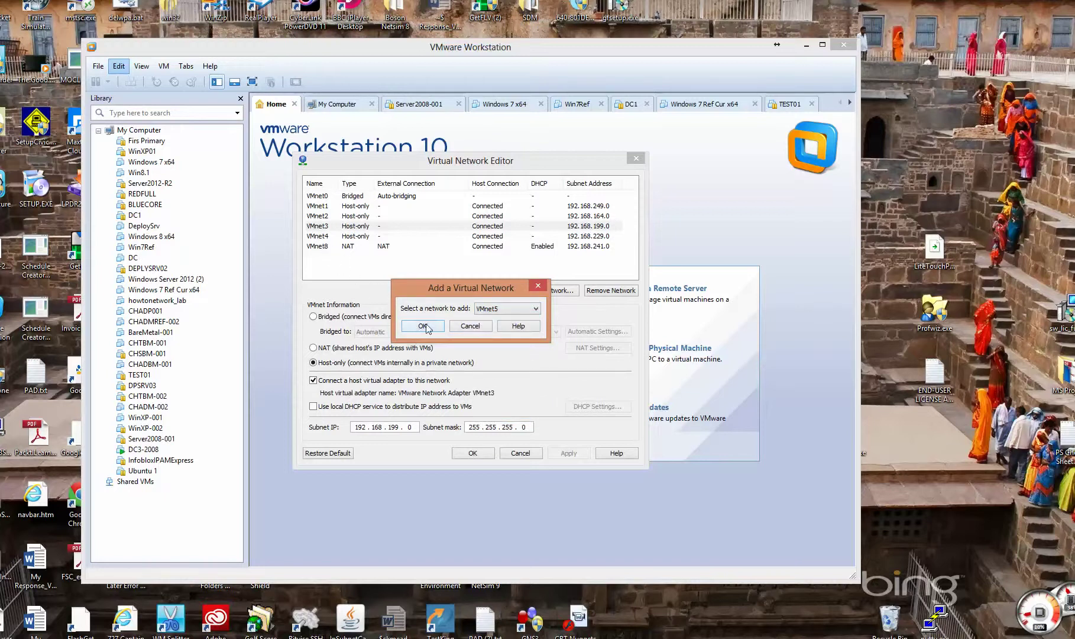
{"action": "left_click", "coordinate": [473, 326]}
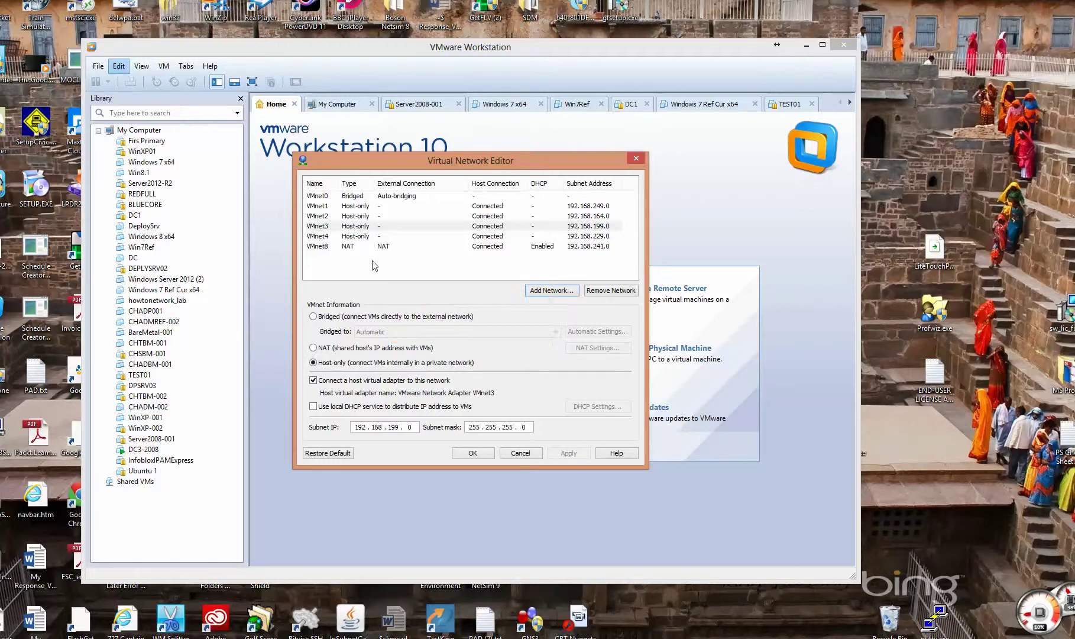
Review the host-only, DHCP and subnet settings of VMnet3, and close the Virtual Network Editor.
{"action": "left_click", "coordinate": [333, 226]}
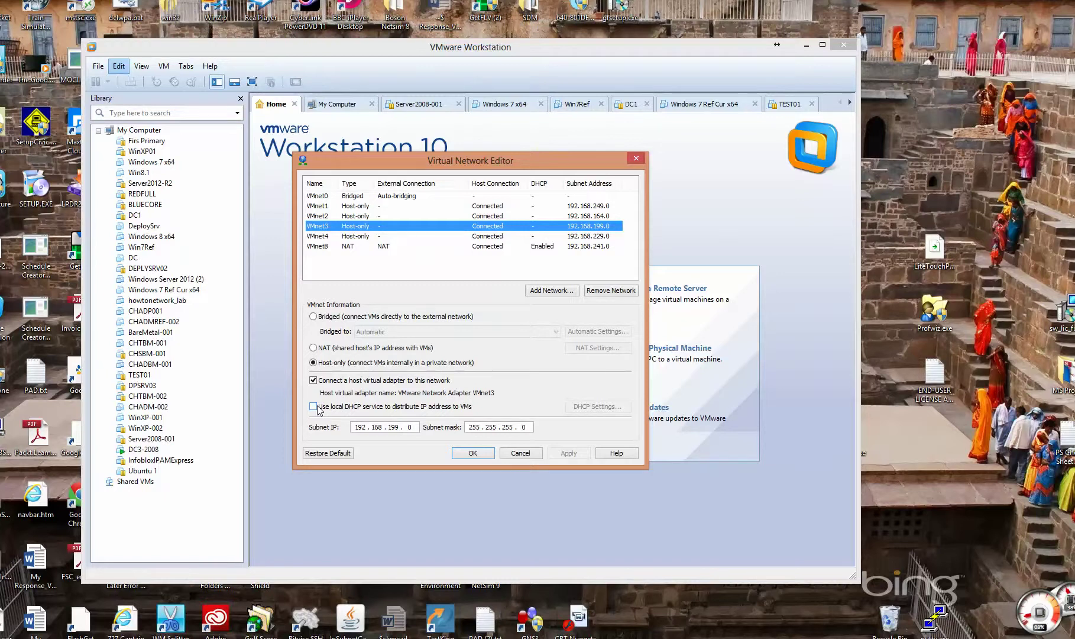
{"action": "left_click", "coordinate": [472, 453]}
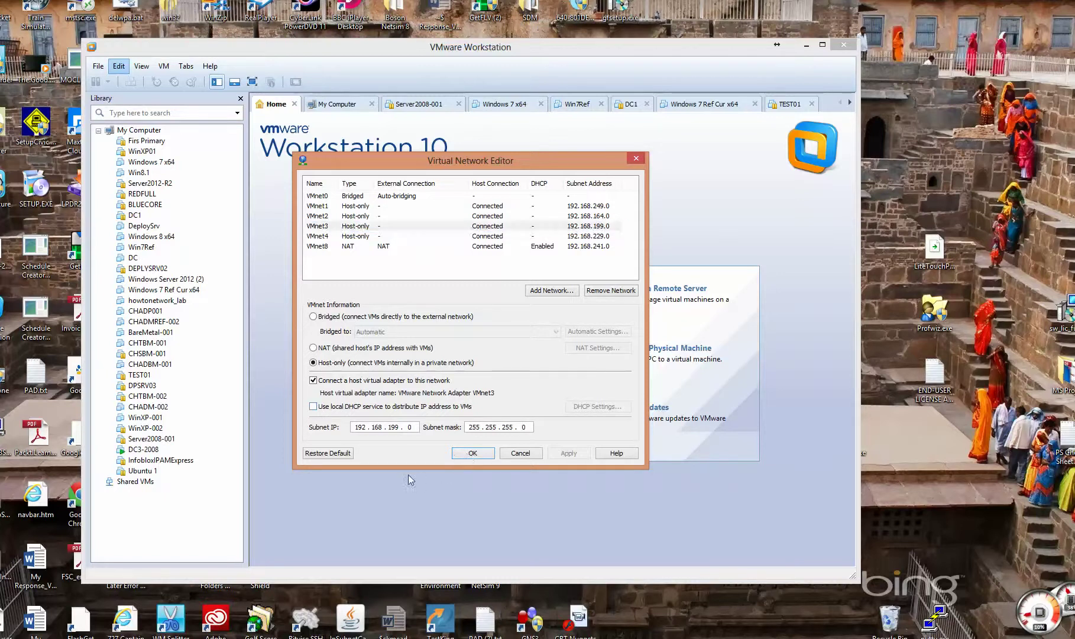
{"action": "left_click", "coordinate": [473, 455]}
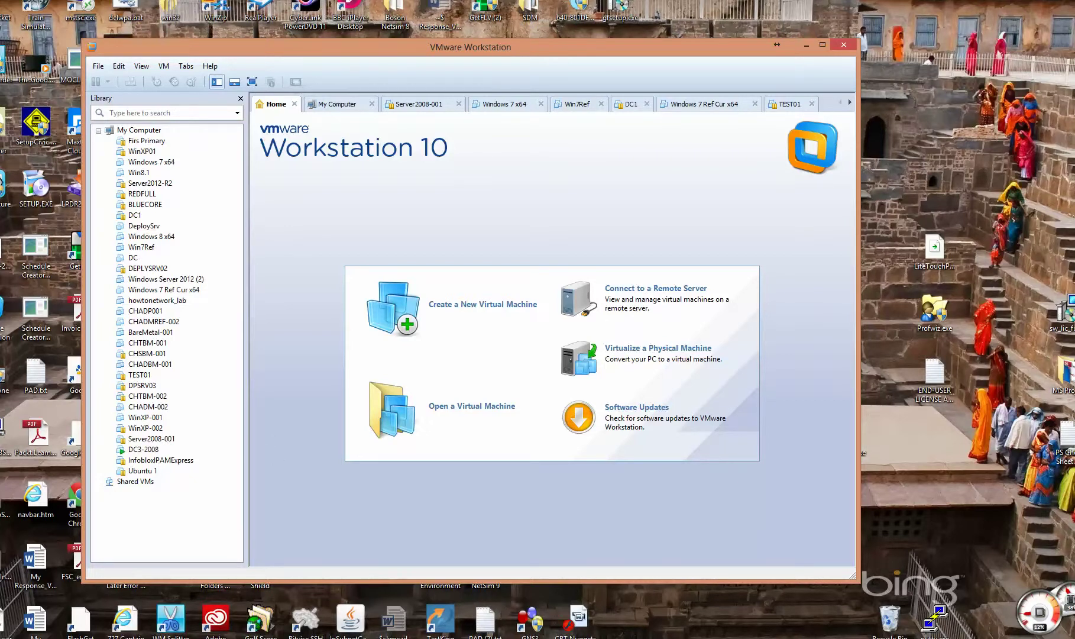
Consult the annotated topology diagram in Paint and return to VMware Workstation.
{"action": "left_click", "coordinate": [756, 637]}
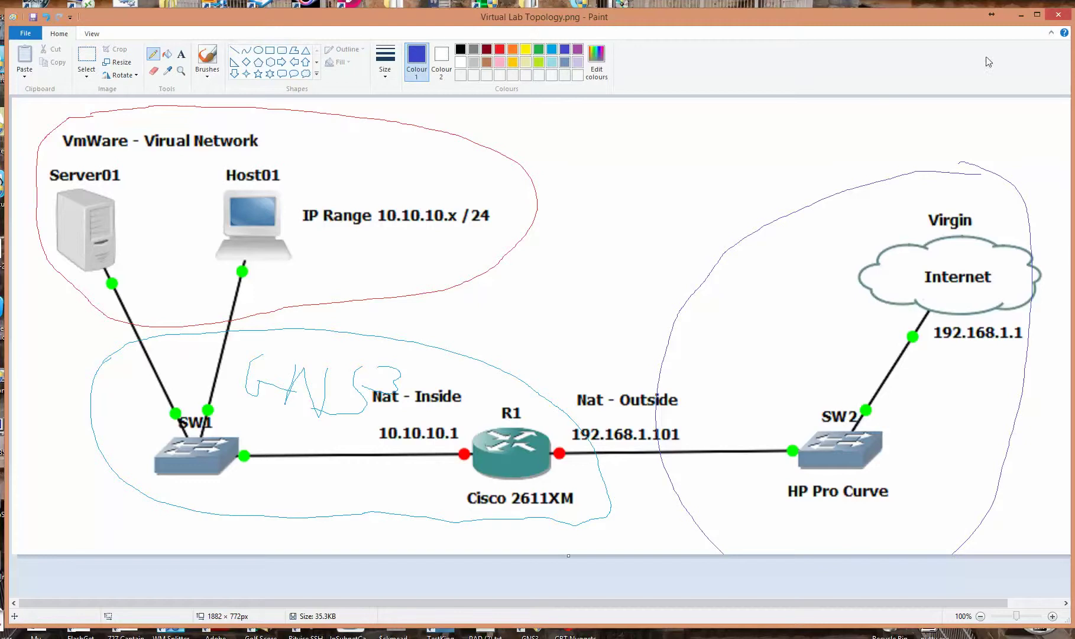
{"action": "left_click", "coordinate": [1022, 16]}
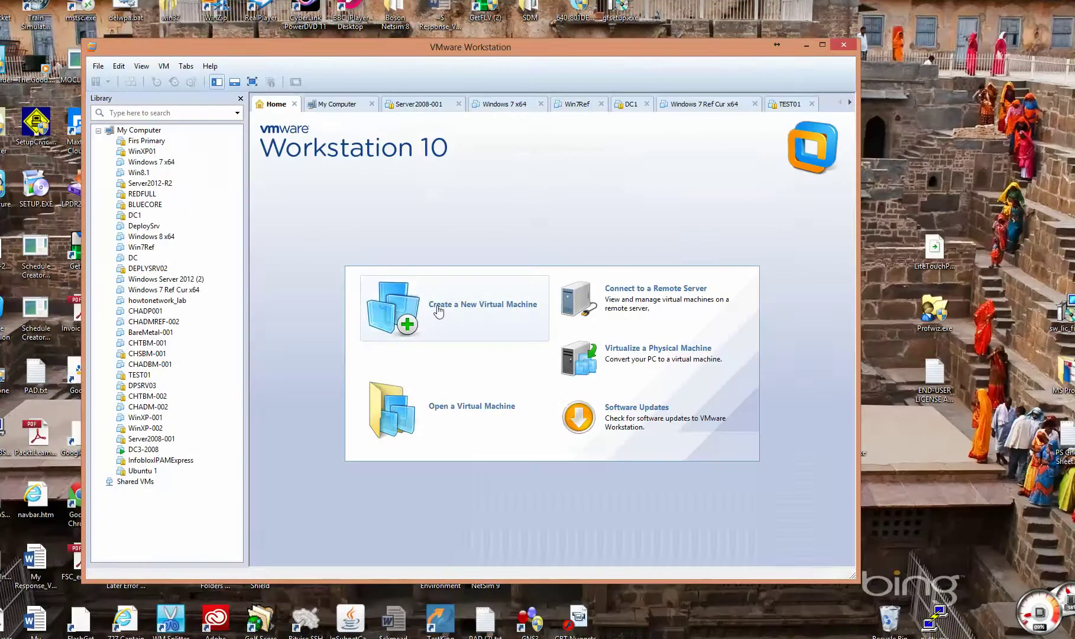
Open the DC3-2008 virtual machine and close its old Command Prompt window.
{"action": "left_click", "coordinate": [138, 452]}
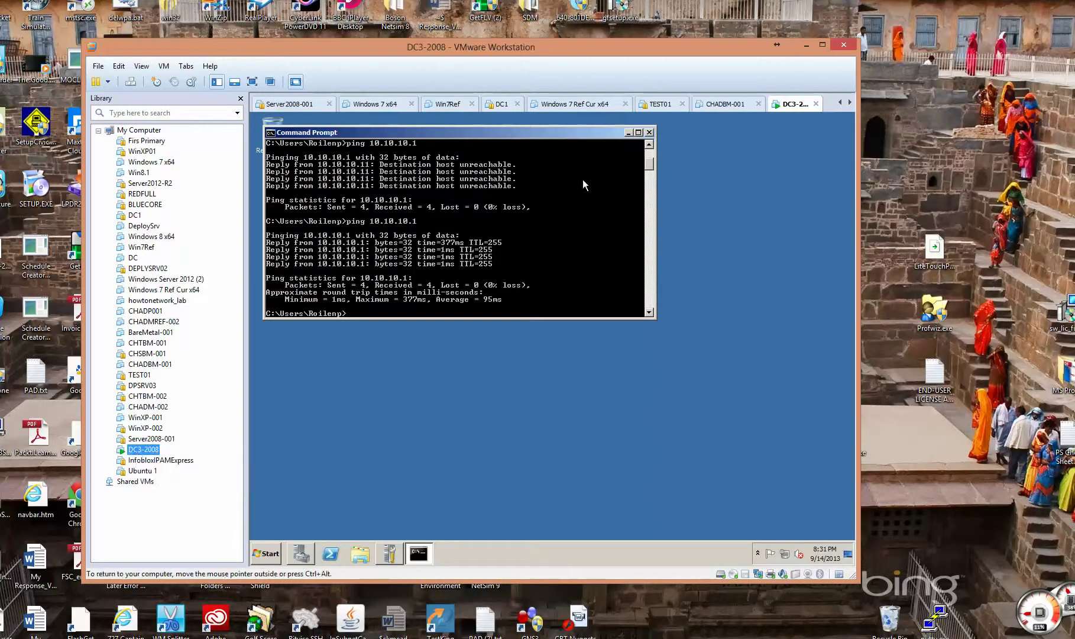
{"action": "left_click", "coordinate": [649, 132]}
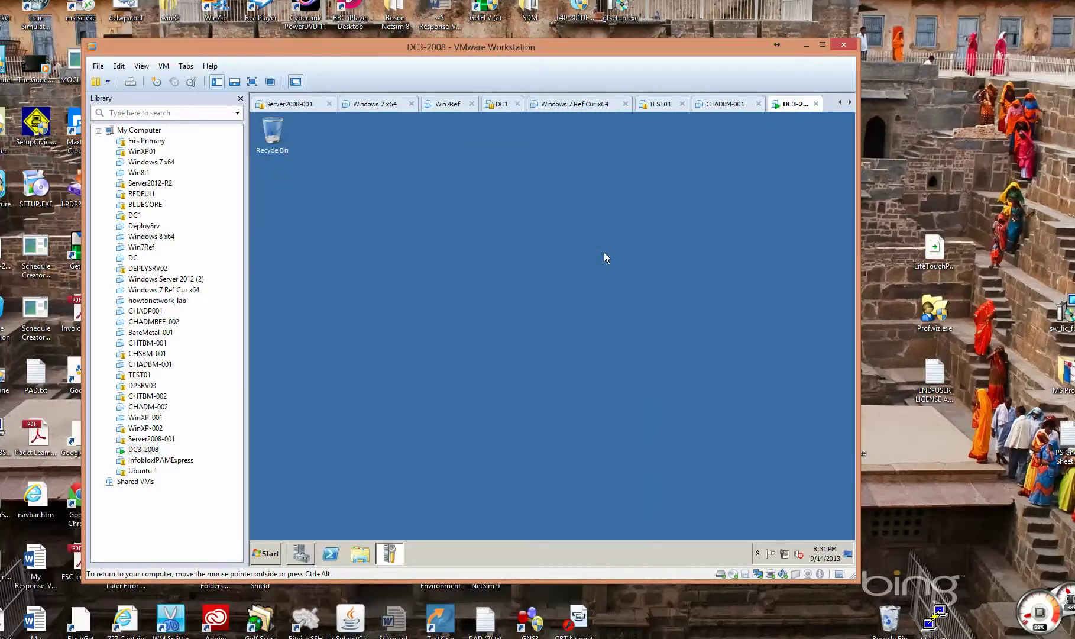
In the DC3-2008 virtual machine settings, assign the network adapter to the custom network VMnet3 (Host-only).
{"action": "right_click", "coordinate": [137, 441]}
{"action": "right_click", "coordinate": [135, 450]}
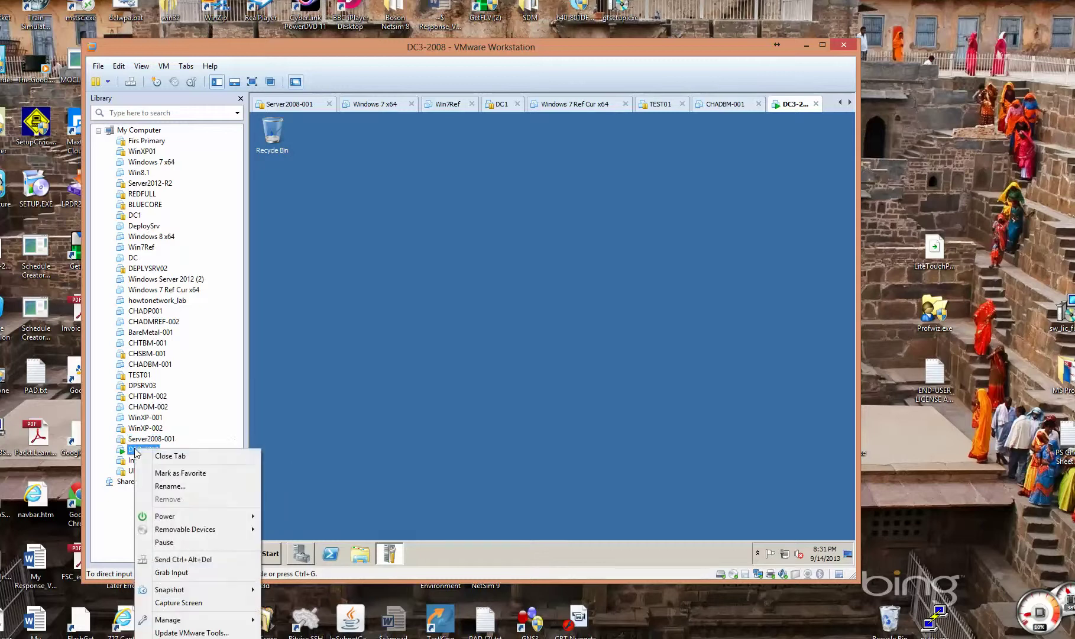
{"action": "left_click", "coordinate": [171, 637]}
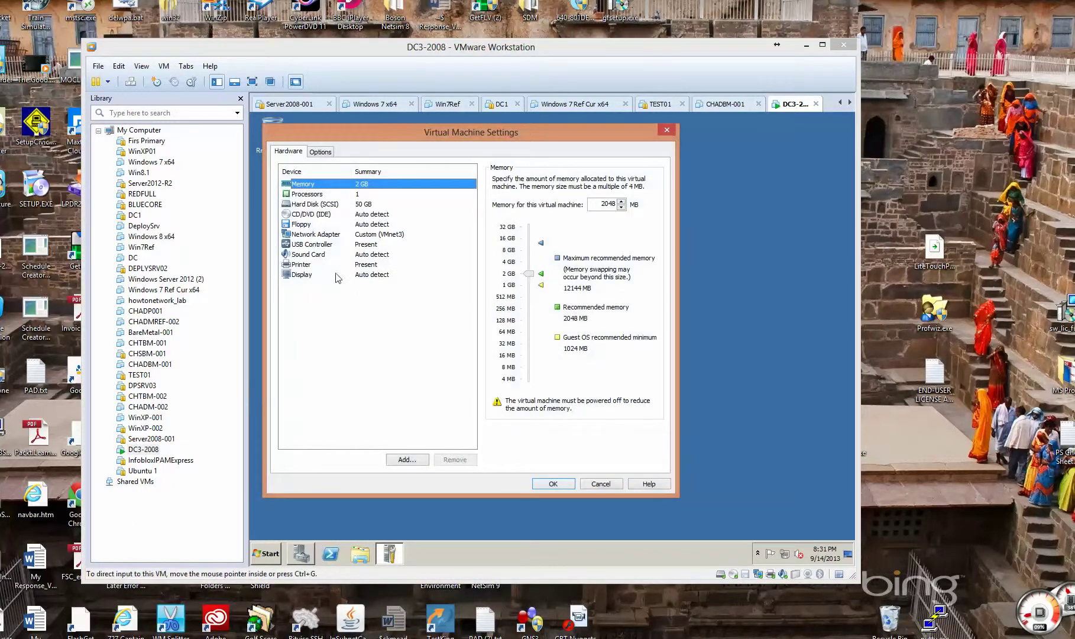
{"action": "left_click", "coordinate": [312, 236]}
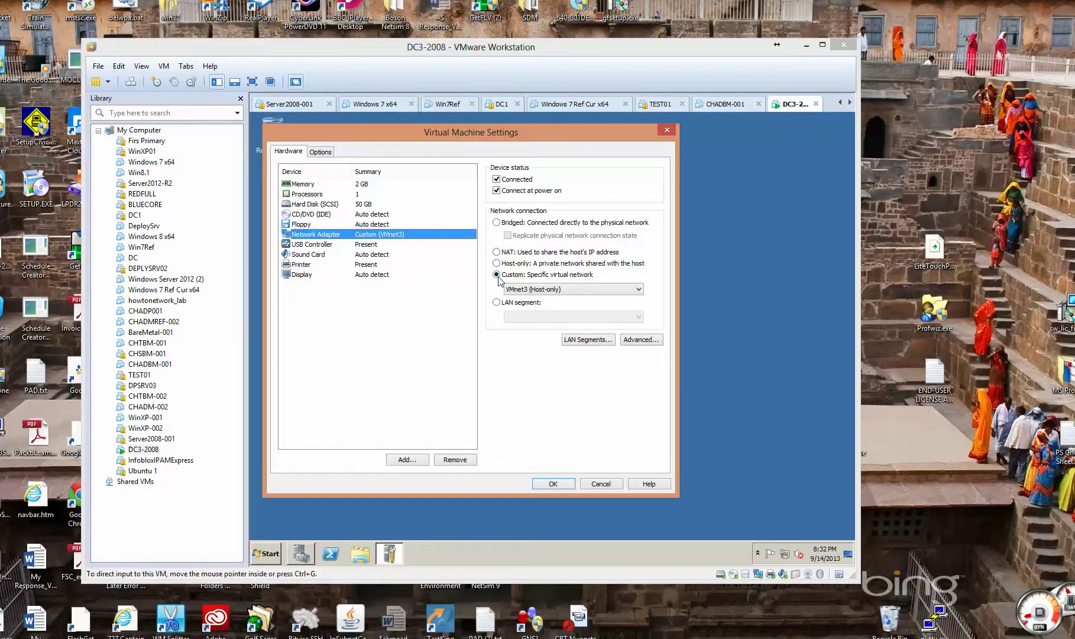
{"action": "left_click", "coordinate": [526, 293]}
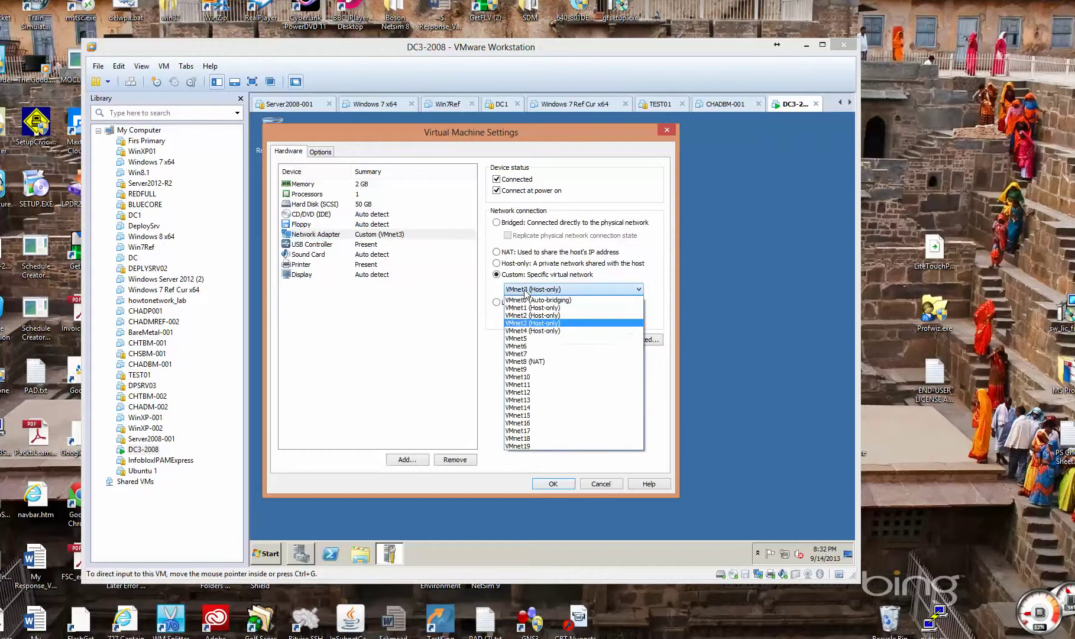
{"action": "left_click", "coordinate": [523, 323]}
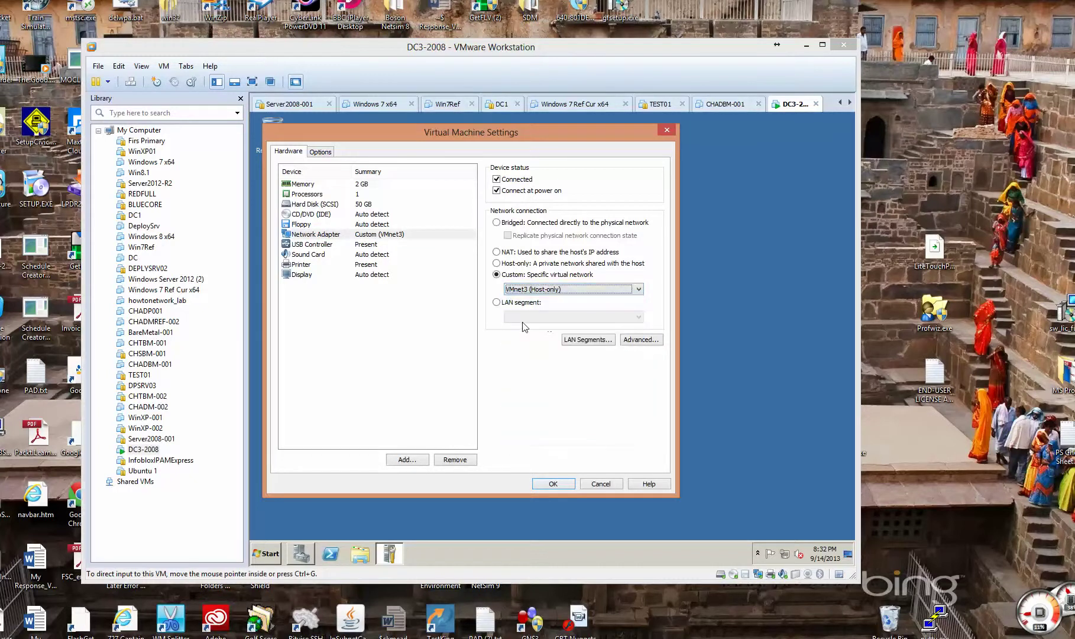
{"action": "left_click", "coordinate": [553, 484]}
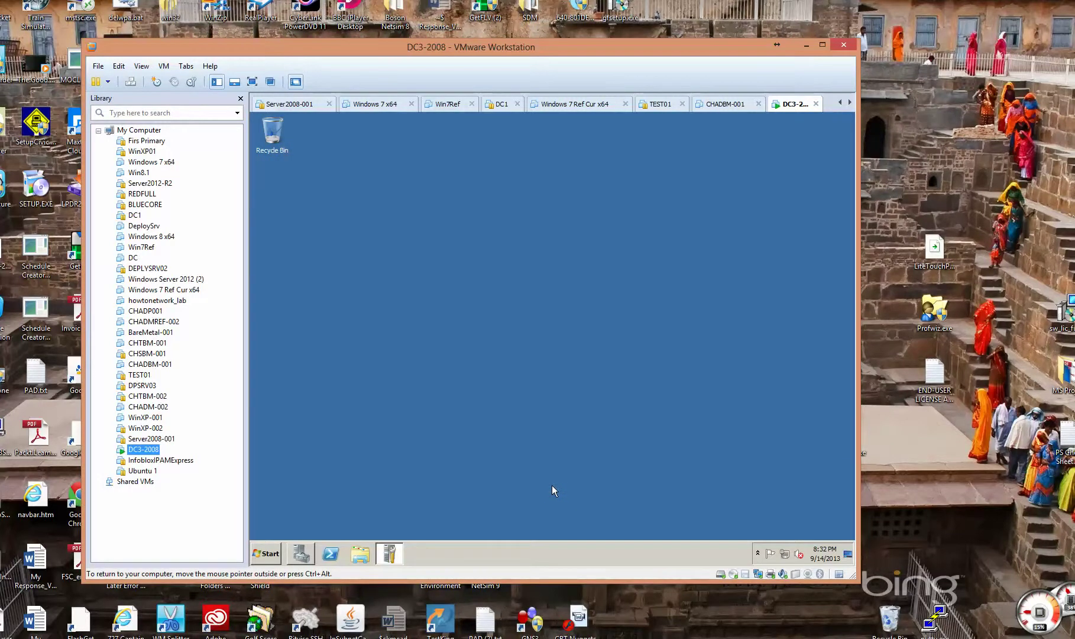
Open a Command Prompt in the DC3-2008 virtual machine and ping the router at 10.10.10.1.
{"action": "left_click", "coordinate": [267, 554]}
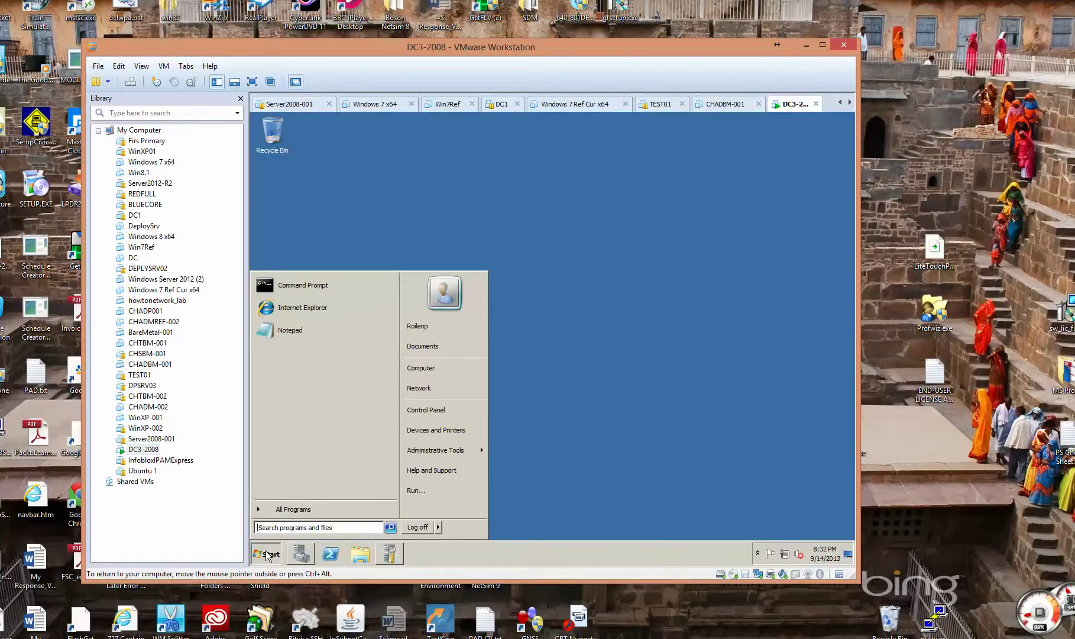
{"action": "left_click", "coordinate": [301, 285]}
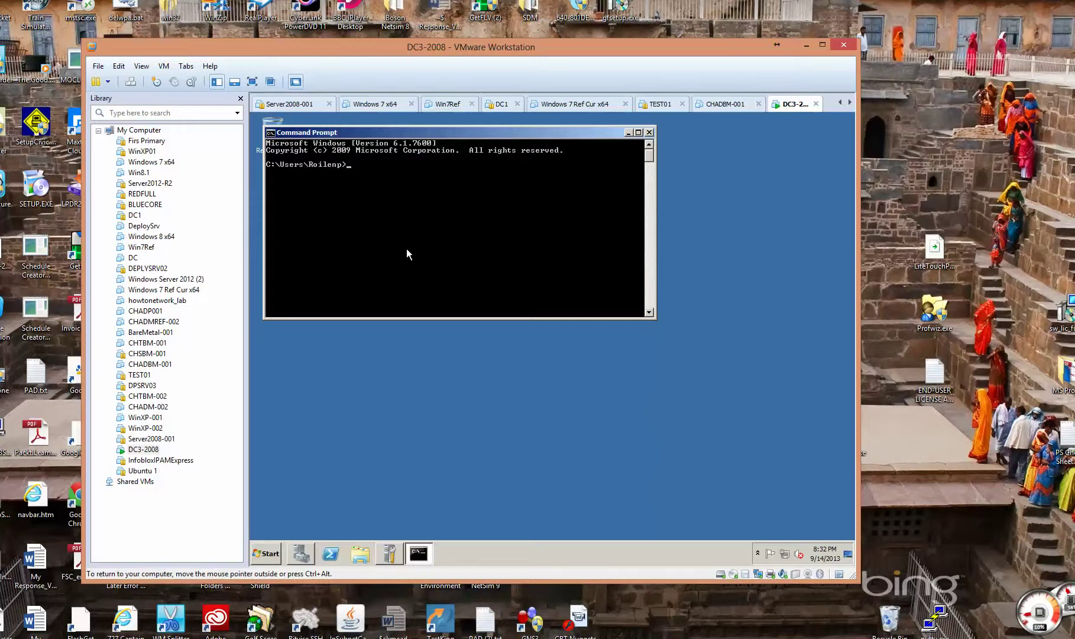
{"action": "type", "text": "ping 10.10.10.1"}
{"action": "key", "text": "Return"}
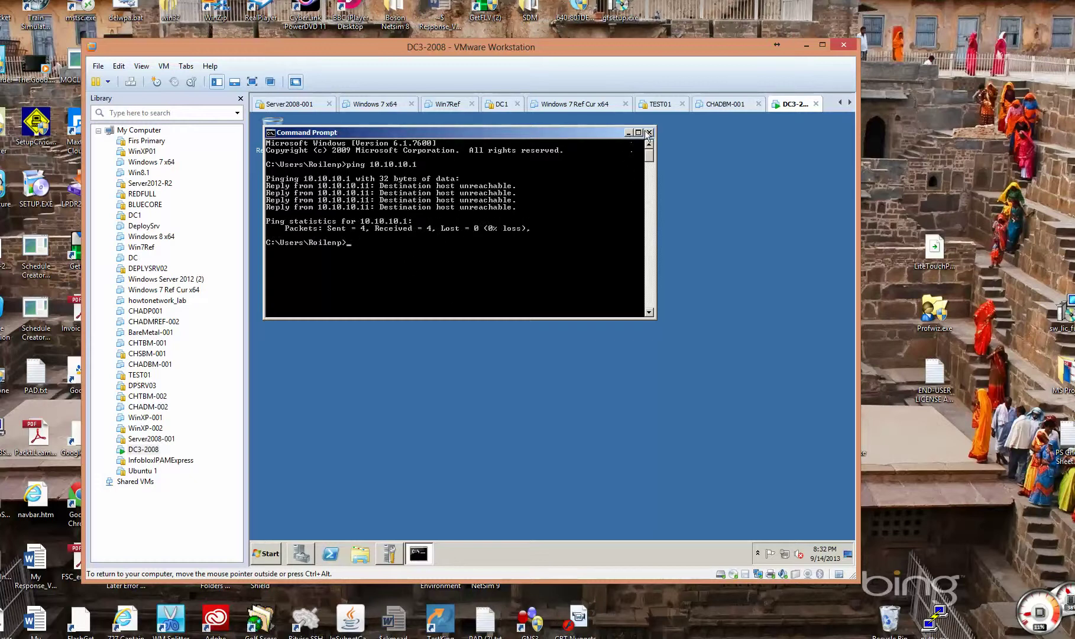
Minimize VMware Workstation and switch to the Virtual Lab Topology diagram in Paint.
{"action": "left_click", "coordinate": [807, 46]}
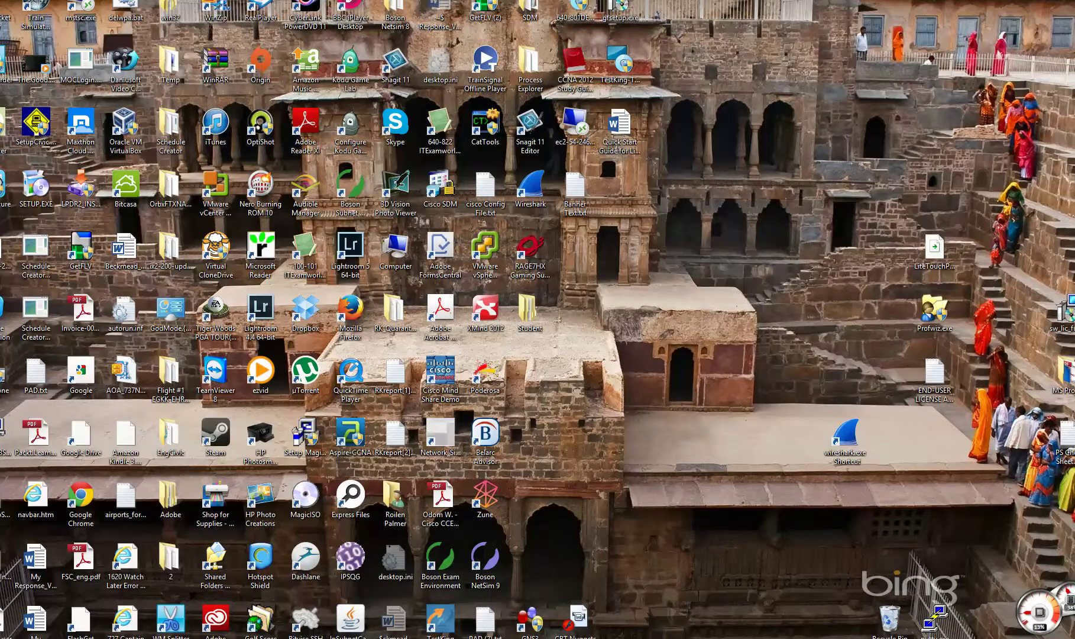
{"action": "key", "text": "alt+Tab"}
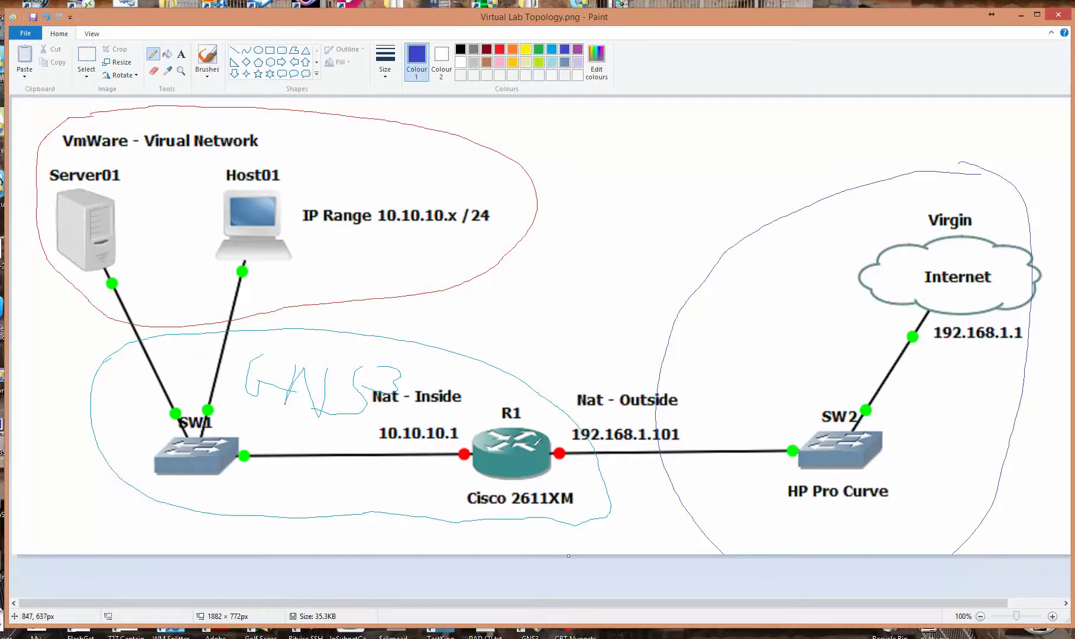
Minimize the Paint diagram and launch GNS3, dismissing the tips and the new project prompt.
{"action": "left_click", "coordinate": [1022, 16]}
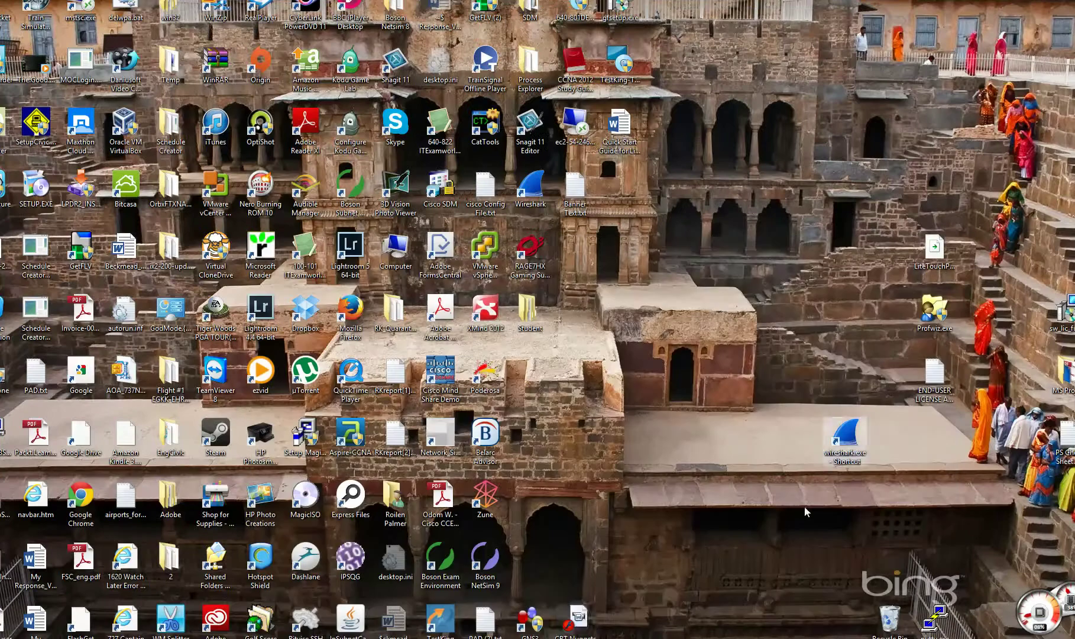
{"action": "double_click", "coordinate": [538, 625]}
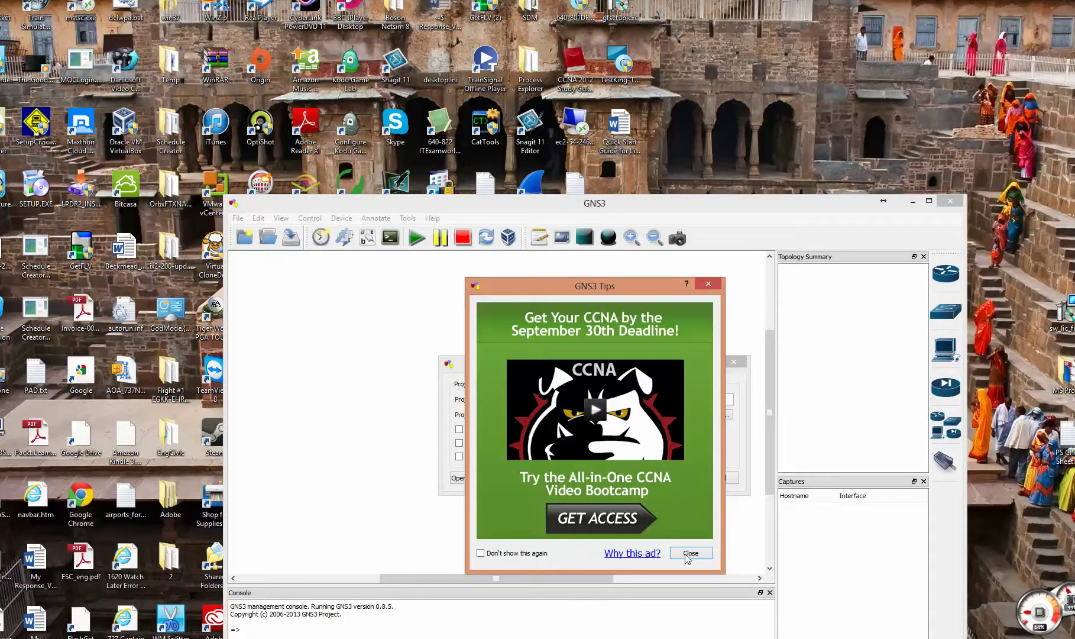
{"action": "left_click", "coordinate": [690, 553]}
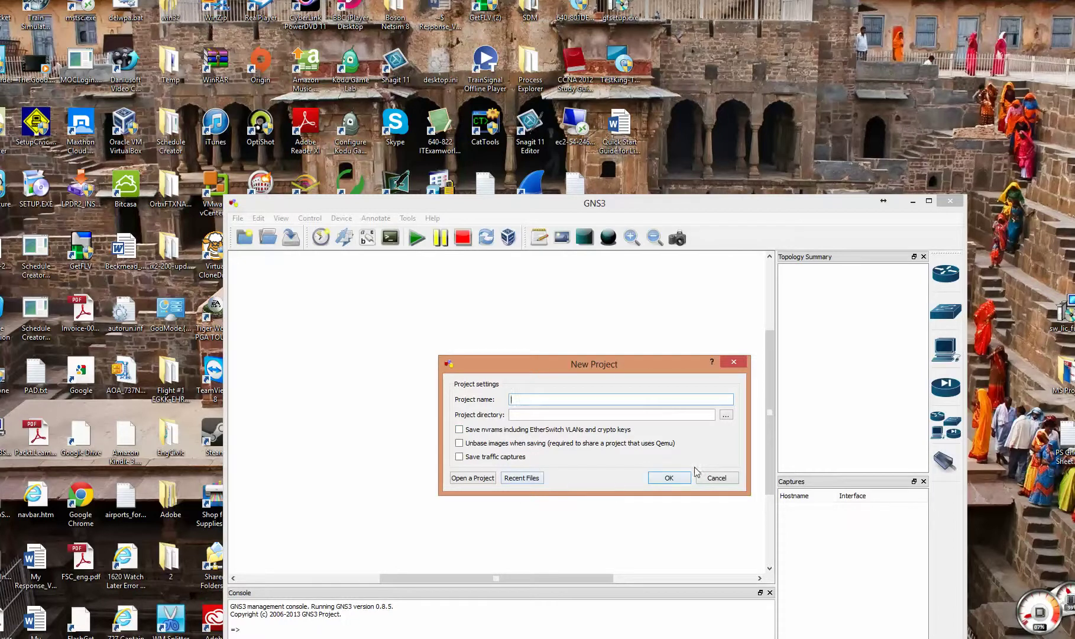
{"action": "left_click", "coordinate": [713, 478]}
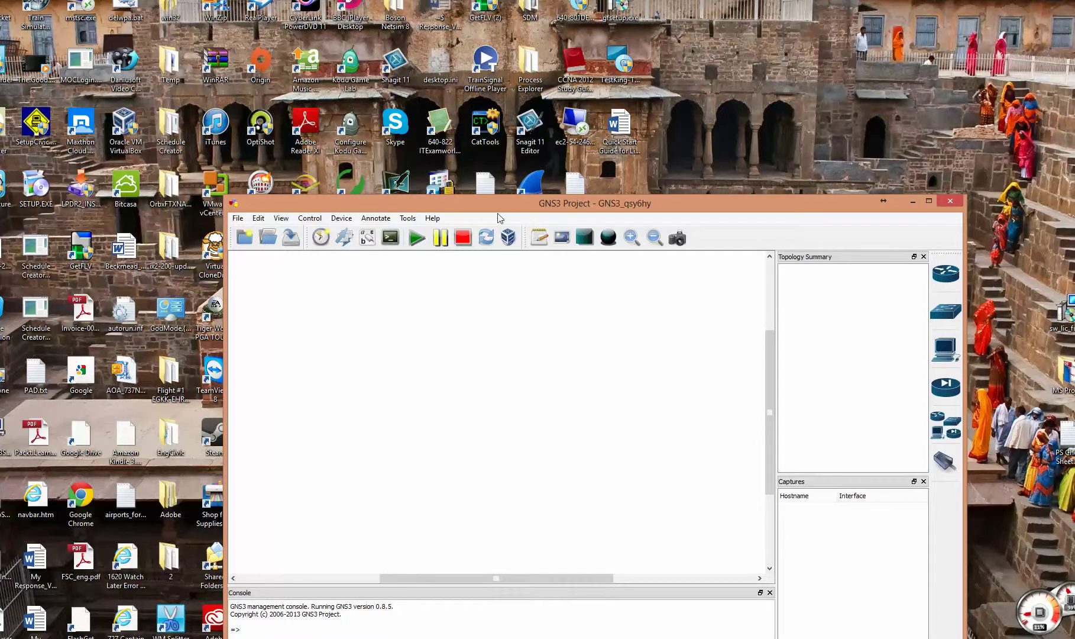
{"action": "left_click_drag", "start_coordinate": [498, 207], "coordinate": [458, 121]}
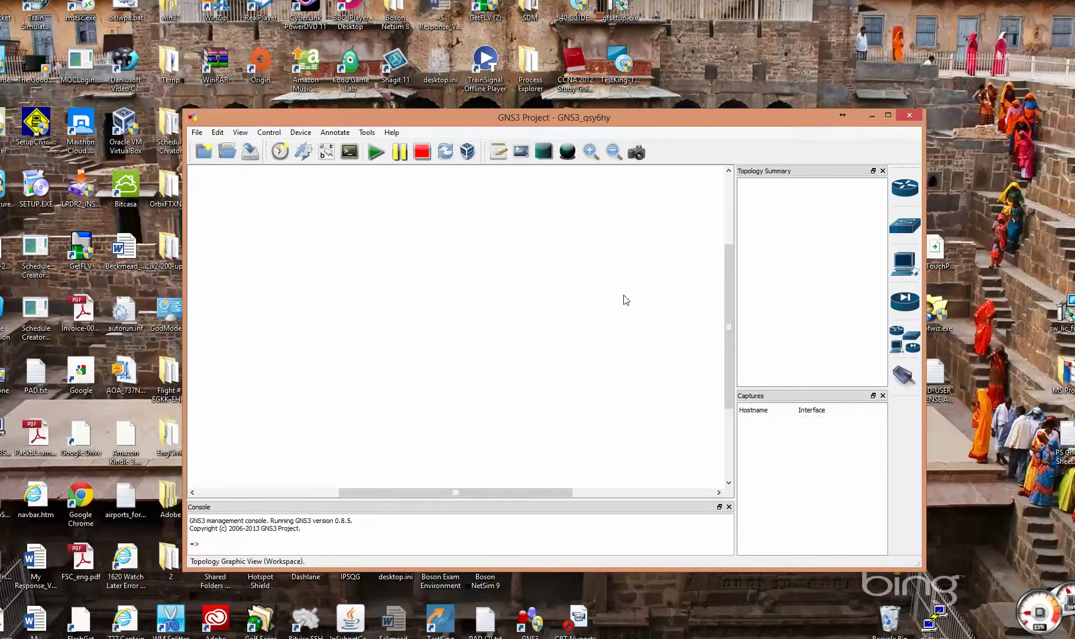
Add a Cloud device to the empty GNS3 topology workspace.
{"action": "left_click", "coordinate": [898, 349]}
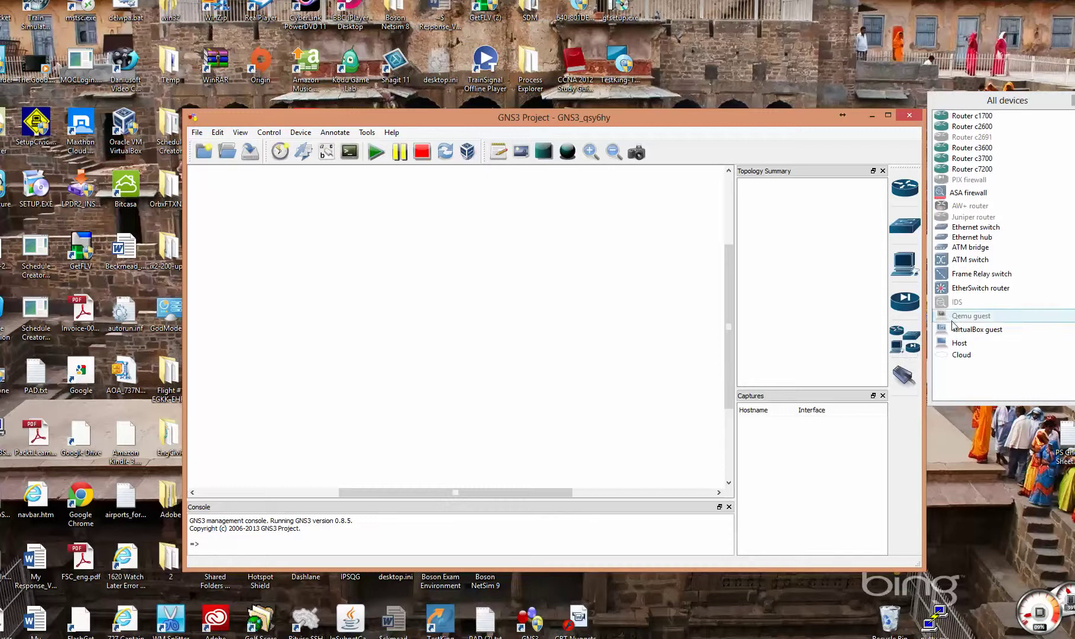
{"action": "left_click_drag", "start_coordinate": [951, 356], "coordinate": [365, 343]}
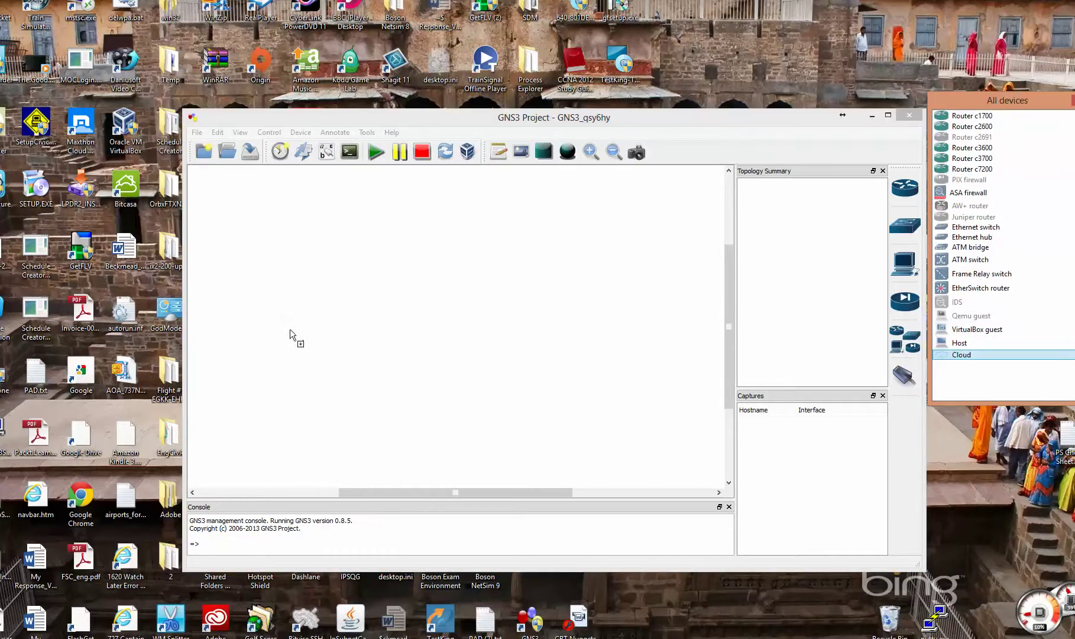
{"action": "left_click_drag", "start_coordinate": [290, 330], "coordinate": [284, 331]}
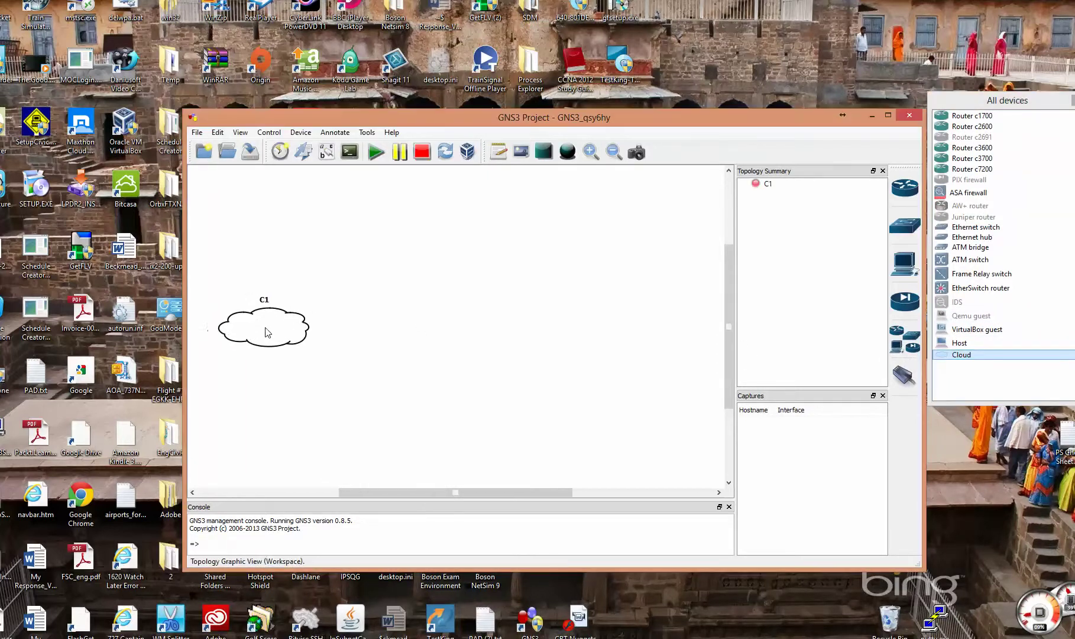
Configure cloud C1 with a generic Ethernet NIO bound to VMware Network Adapter VMnet3.
{"action": "double_click", "coordinate": [269, 313]}
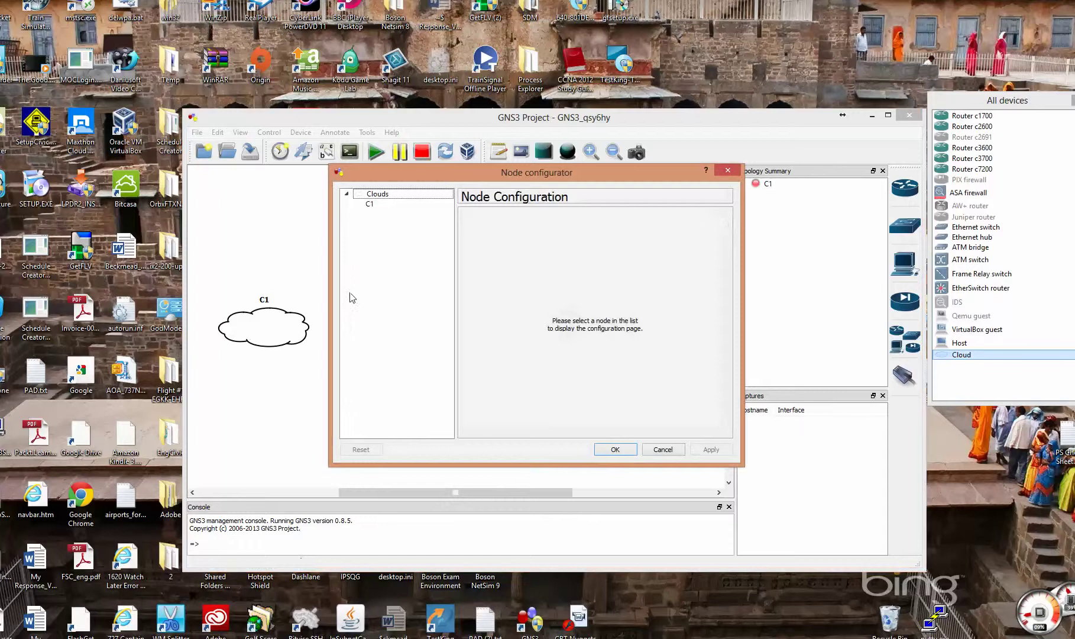
{"action": "left_click", "coordinate": [372, 204]}
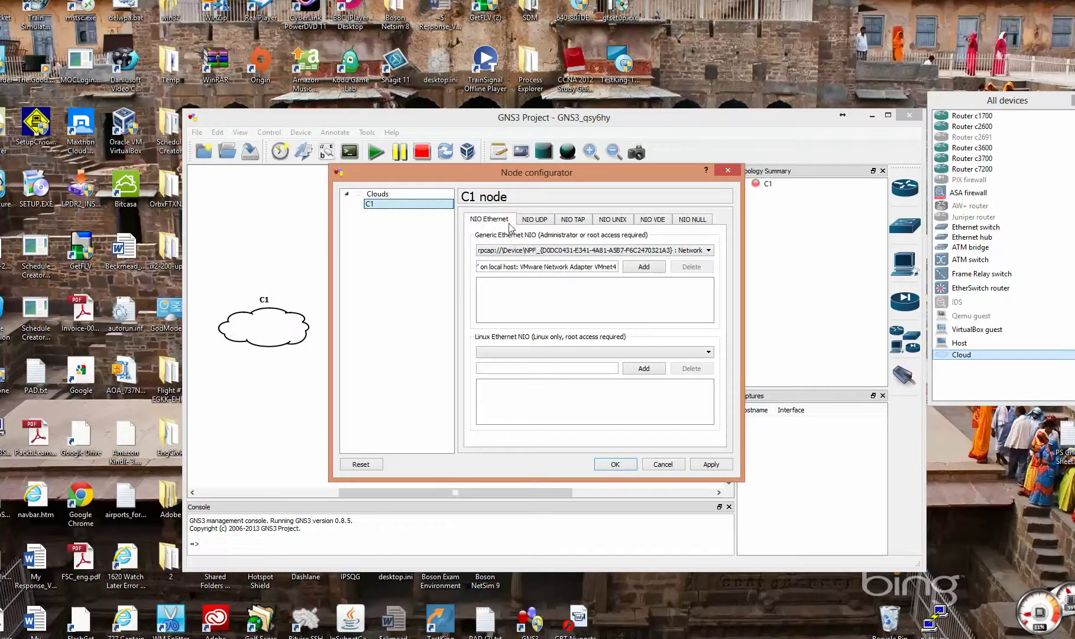
{"action": "left_click", "coordinate": [708, 250]}
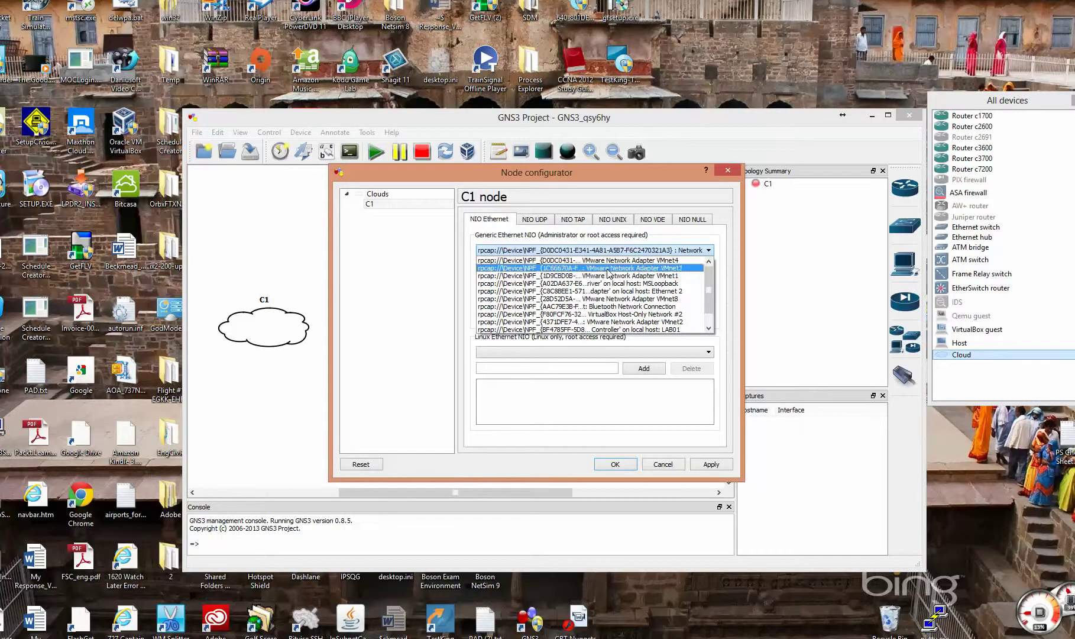
{"action": "left_click", "coordinate": [673, 270]}
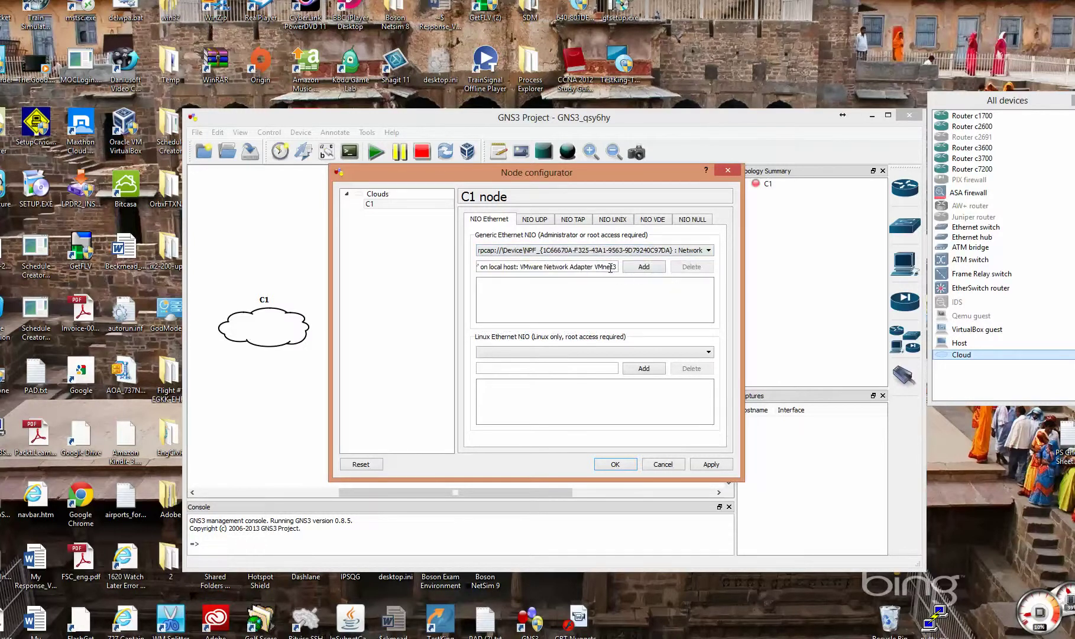
{"action": "left_click_drag", "start_coordinate": [519, 266], "coordinate": [619, 267]}
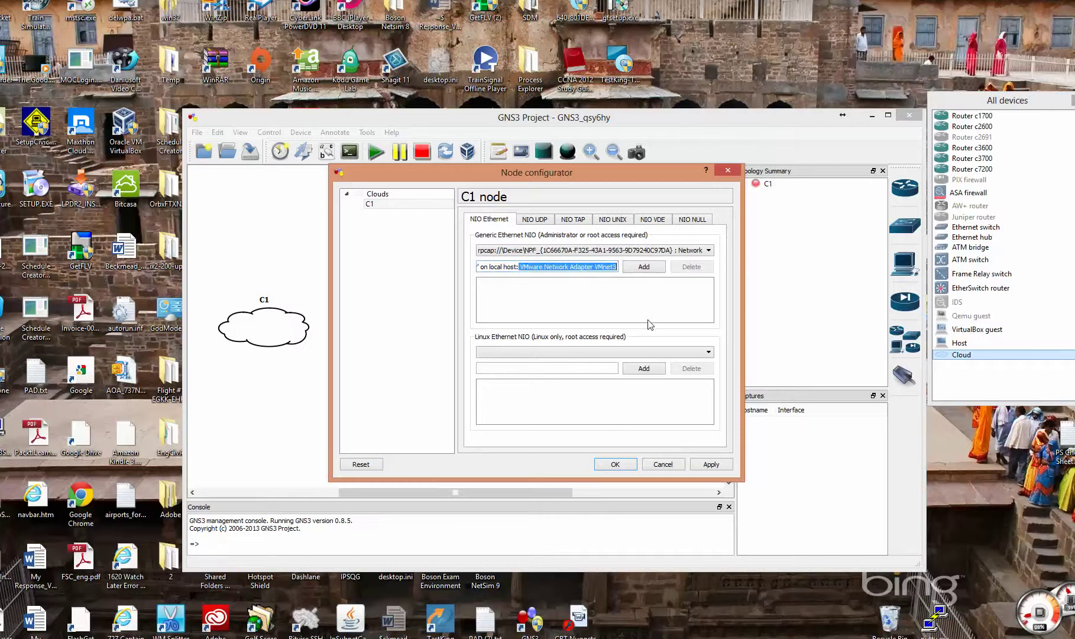
{"action": "left_click", "coordinate": [647, 269]}
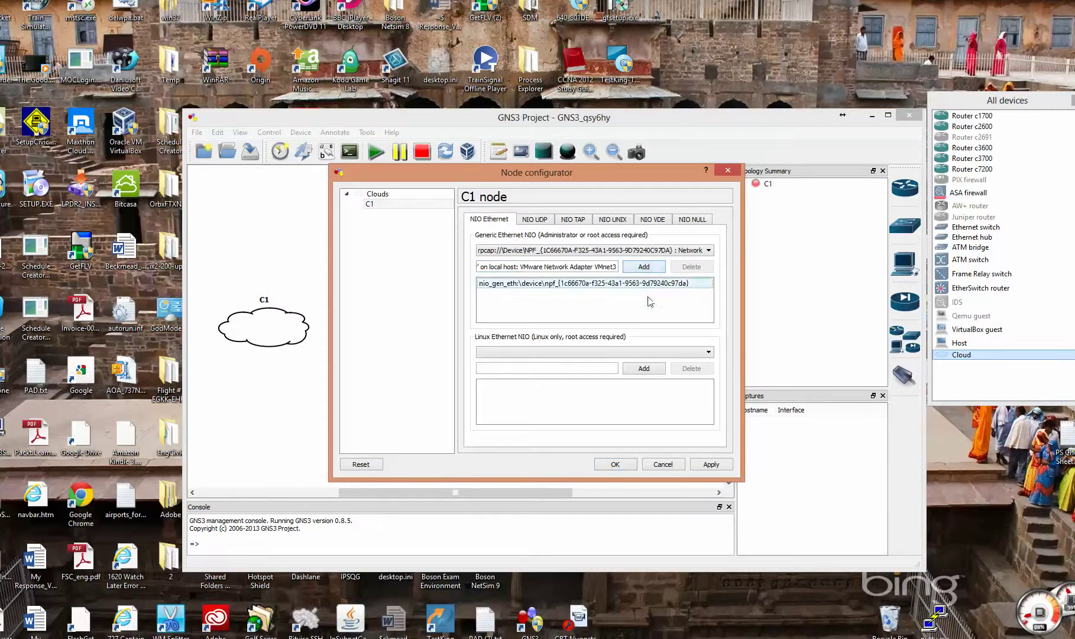
{"action": "left_click", "coordinate": [618, 464]}
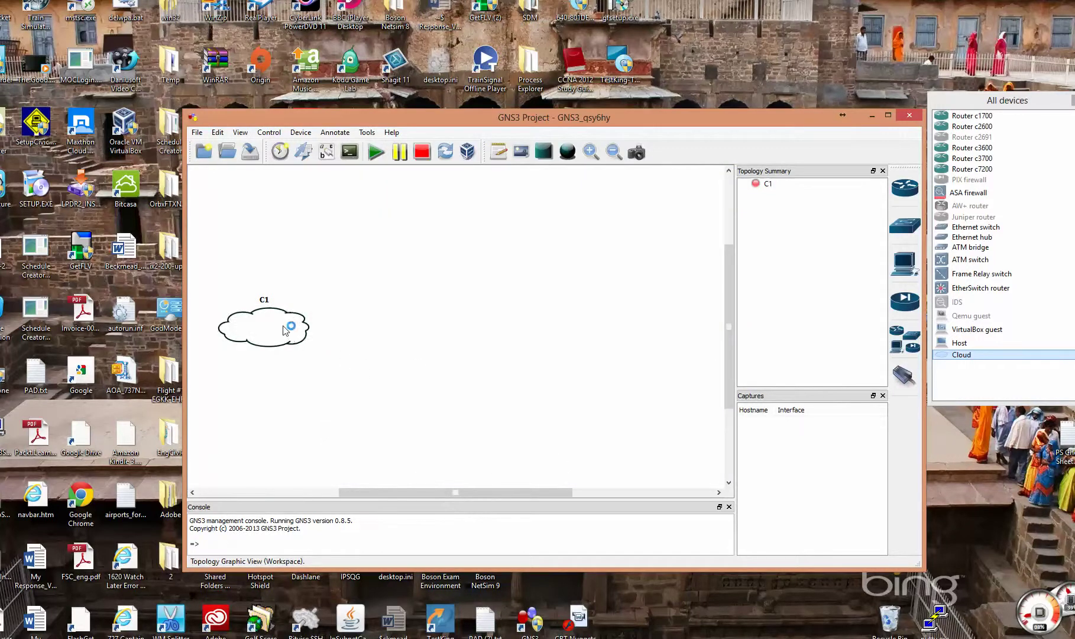
Shift cloud C1 slightly, and add an Ethernet switch and a second cloud to its right in the topology.
{"action": "left_click_drag", "start_coordinate": [280, 332], "coordinate": [268, 337]}
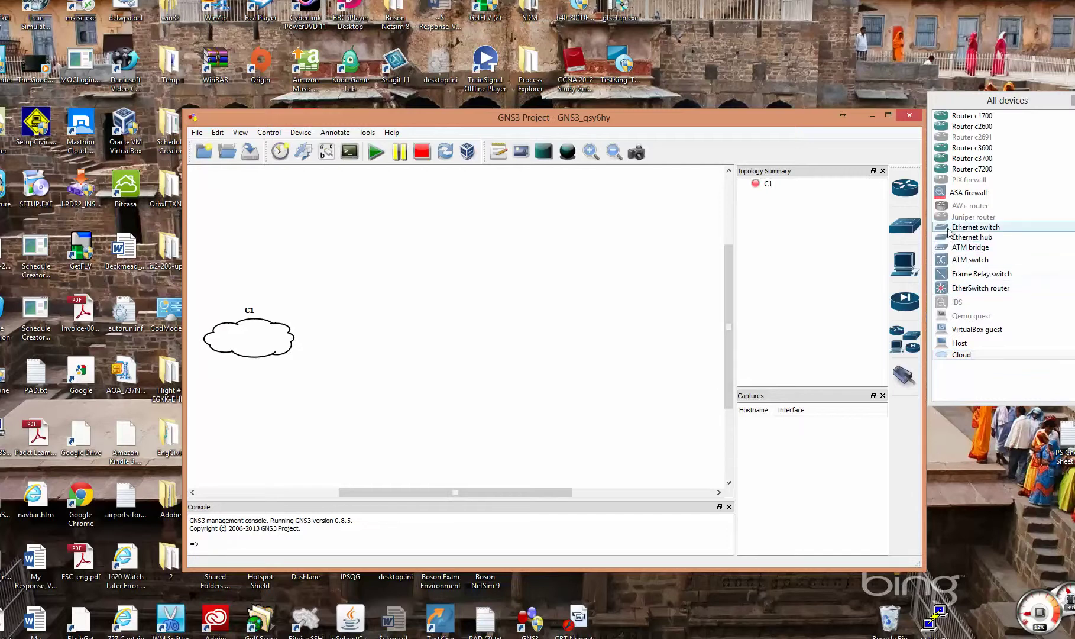
{"action": "left_click_drag", "start_coordinate": [952, 229], "coordinate": [834, 230]}
{"action": "left_click_drag", "start_coordinate": [427, 300], "coordinate": [408, 276]}
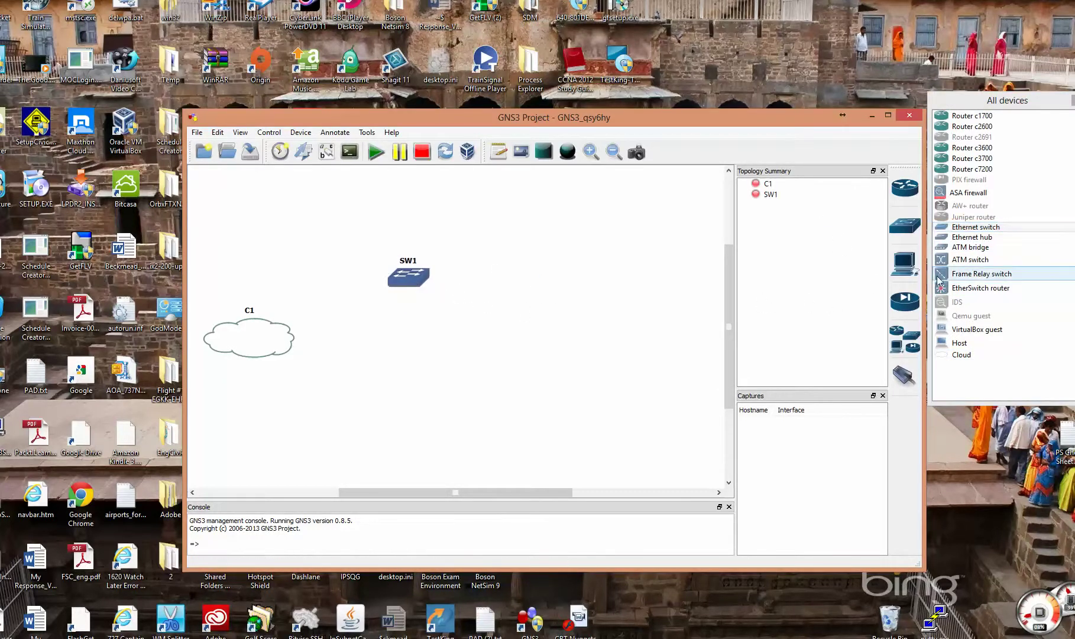
{"action": "left_click_drag", "start_coordinate": [943, 357], "coordinate": [708, 339]}
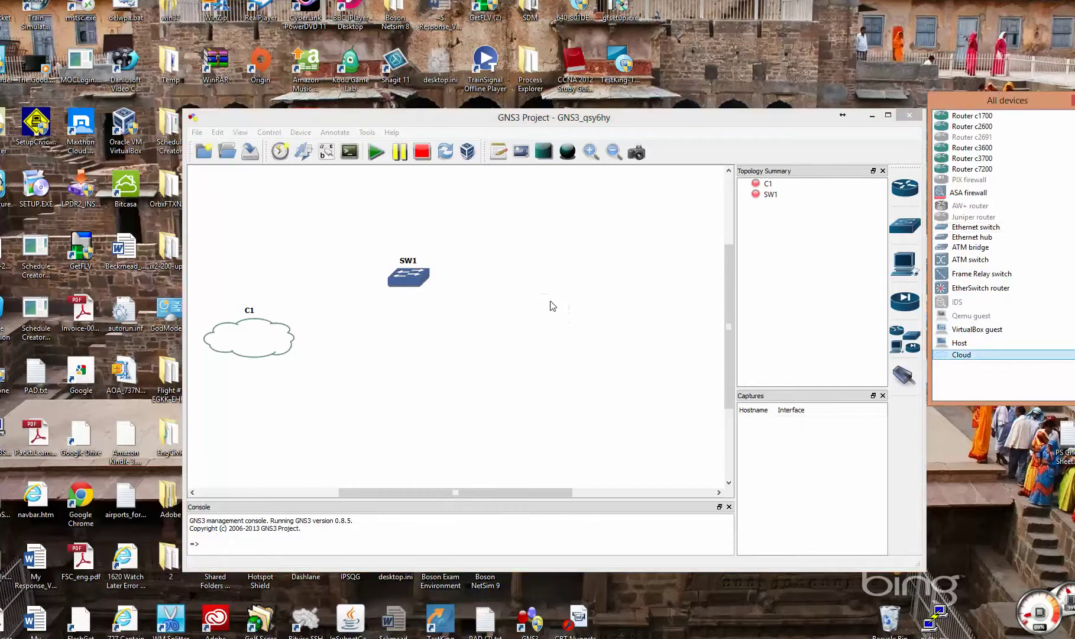
{"action": "left_click_drag", "start_coordinate": [552, 305], "coordinate": [585, 305]}
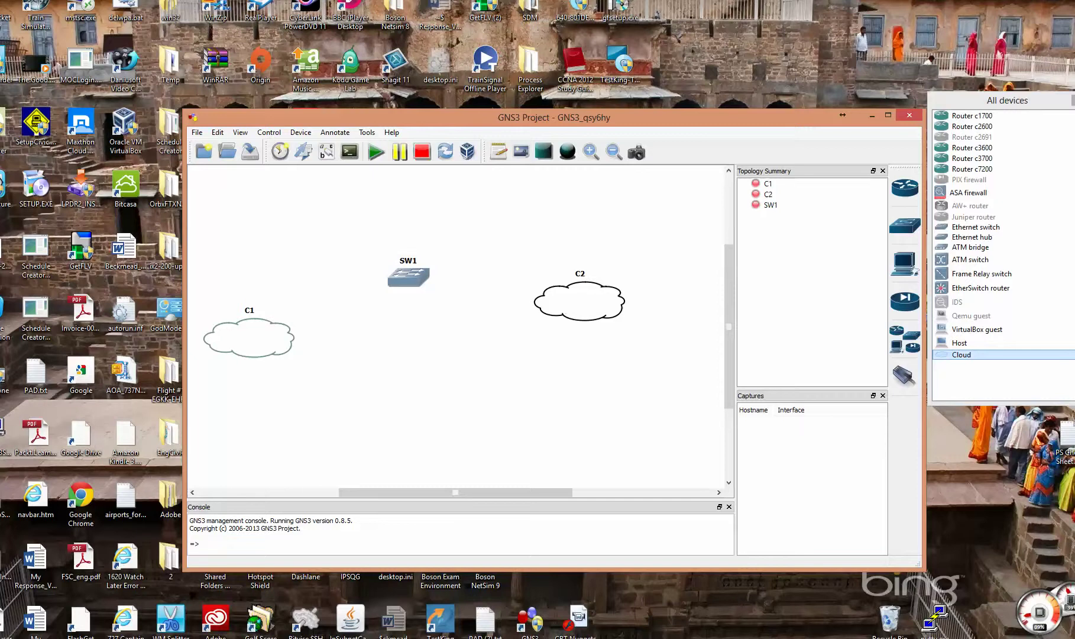
Examine the Main Connection and LAB01 adapters in the Windows Network Connections, and close the network windows.
{"action": "right_click", "coordinate": [1045, 638]}
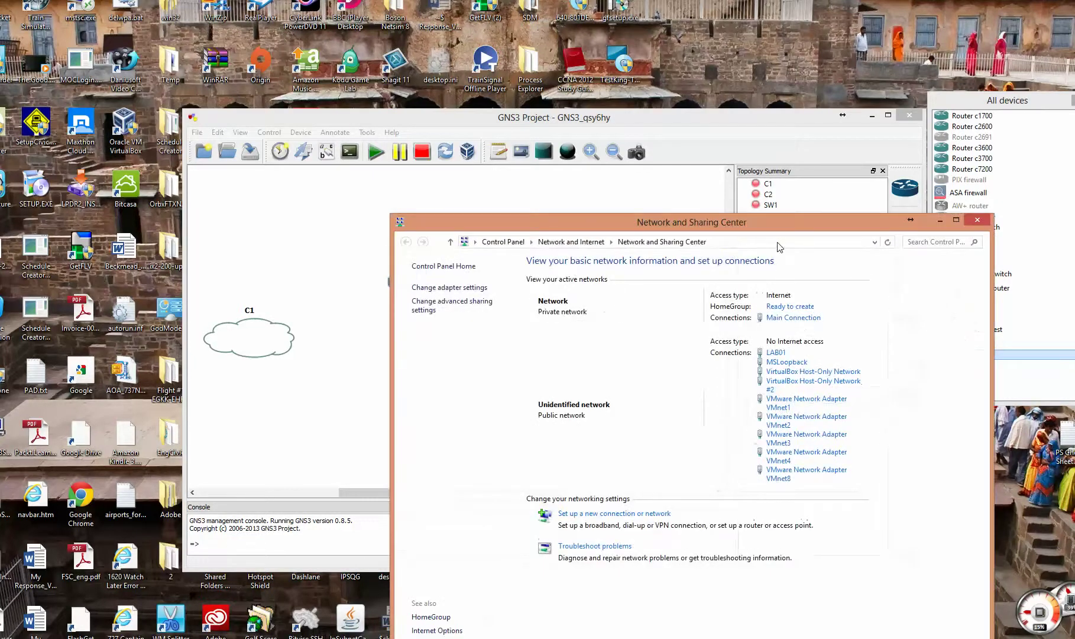
{"action": "left_click_drag", "start_coordinate": [772, 223], "coordinate": [665, 73]}
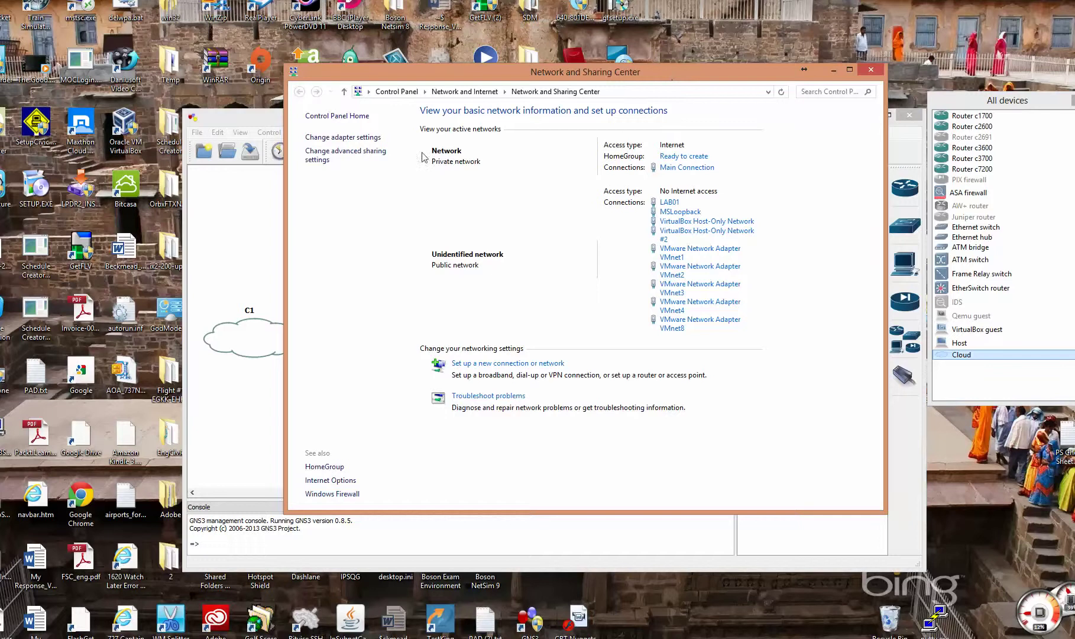
{"action": "left_click", "coordinate": [342, 137]}
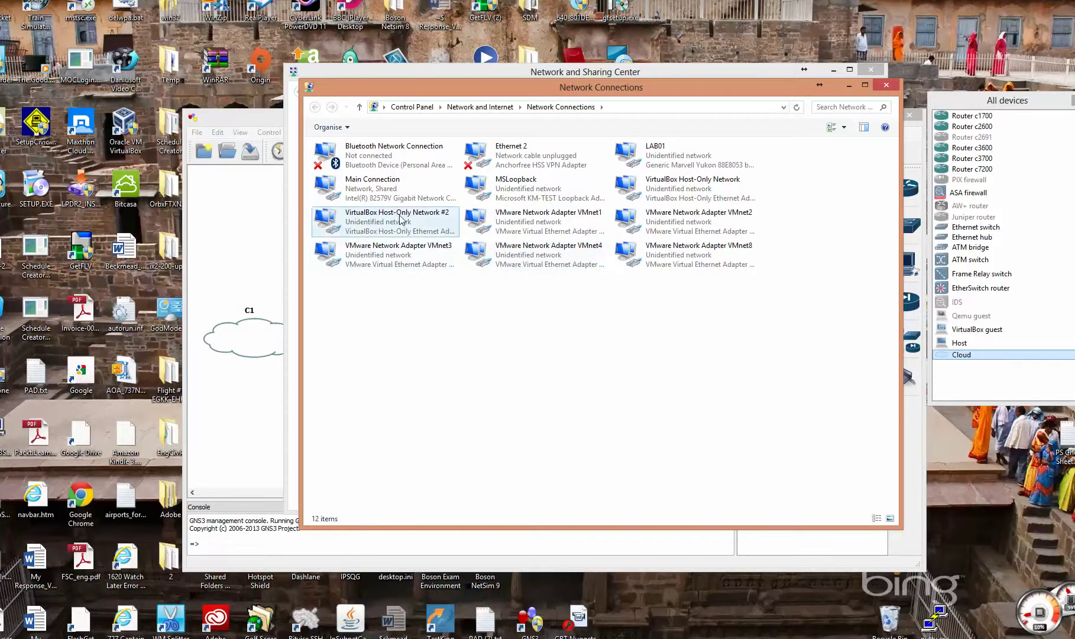
{"action": "left_click", "coordinate": [376, 193]}
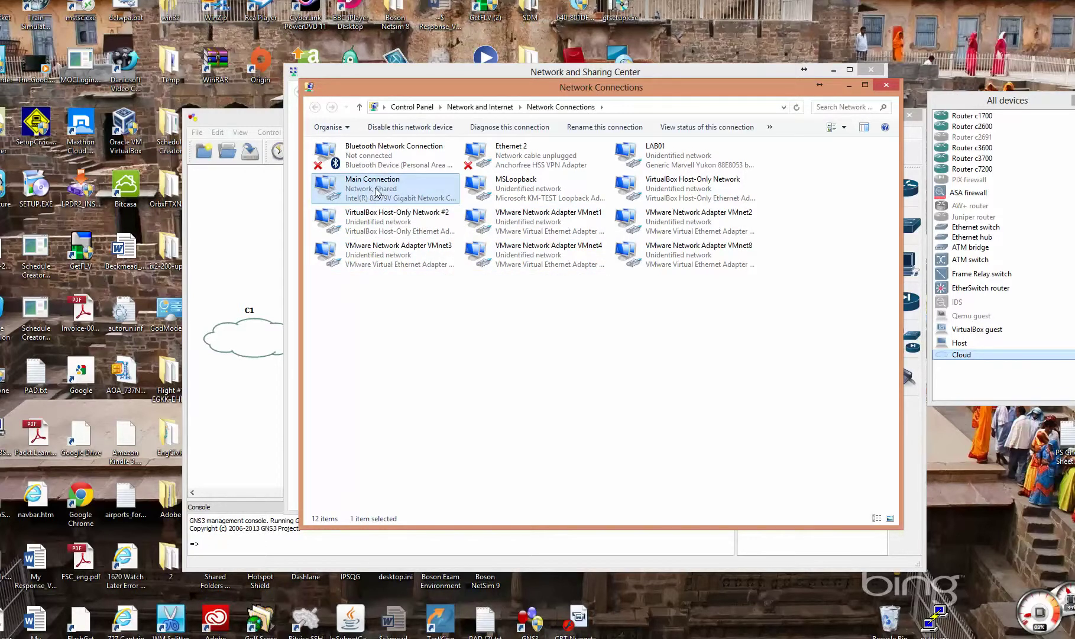
{"action": "left_click", "coordinate": [662, 161]}
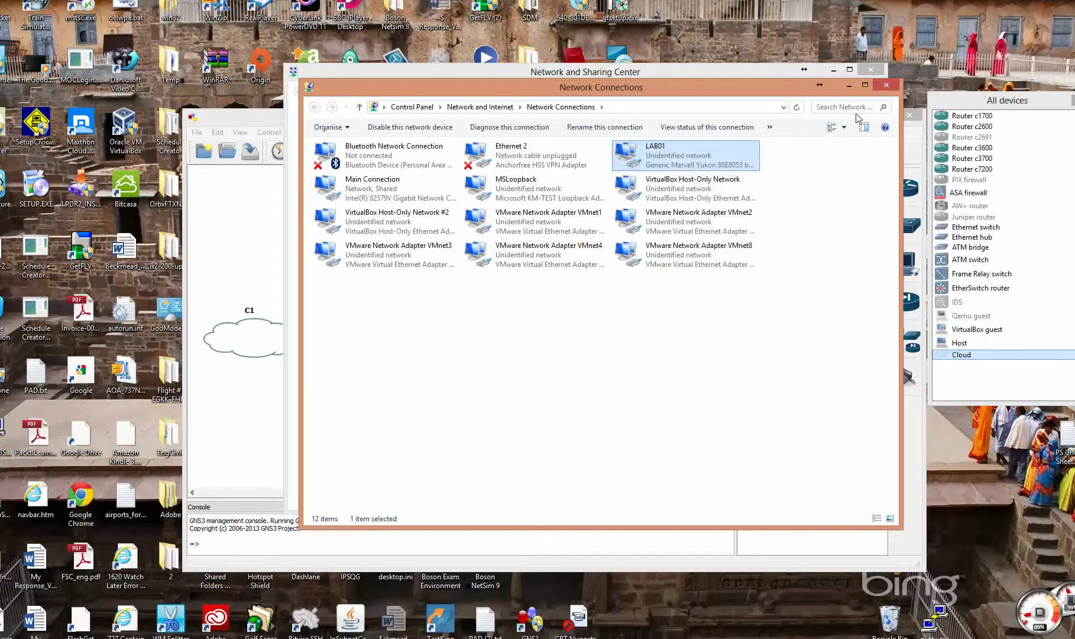
{"action": "left_click", "coordinate": [887, 86]}
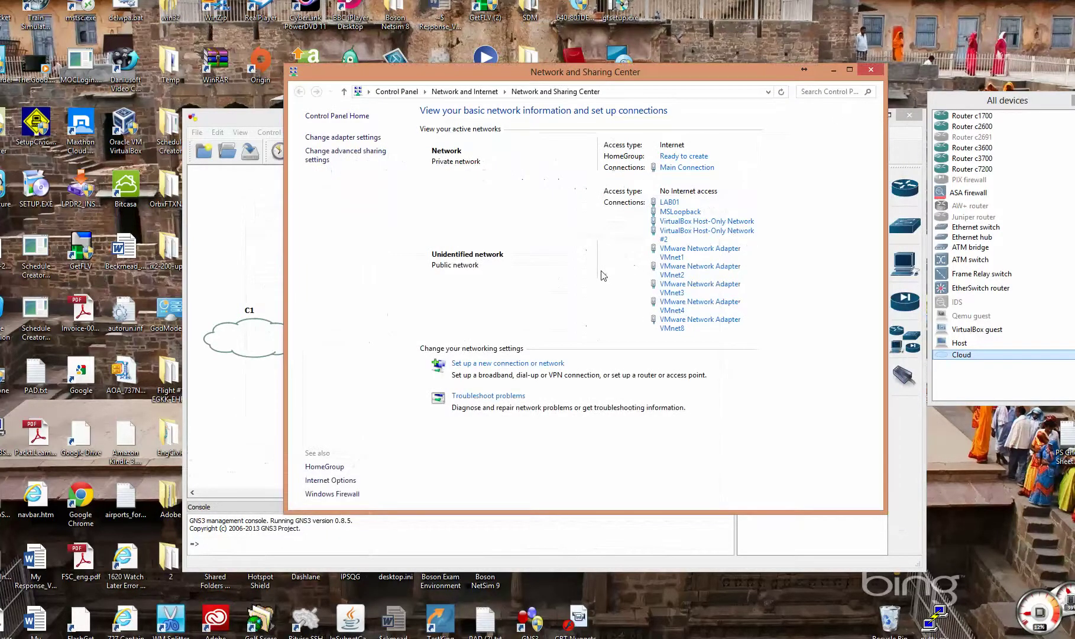
{"action": "left_click", "coordinate": [870, 70]}
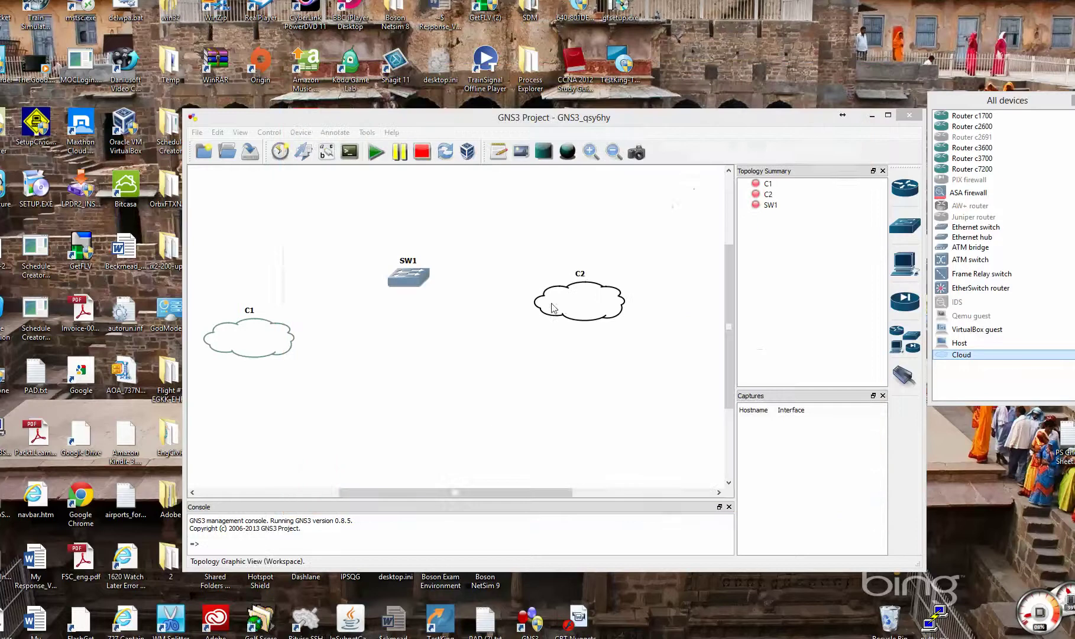
Configure cloud C2 with a generic Ethernet NIO bound to the LAB01 network adapter.
{"action": "double_click", "coordinate": [552, 306]}
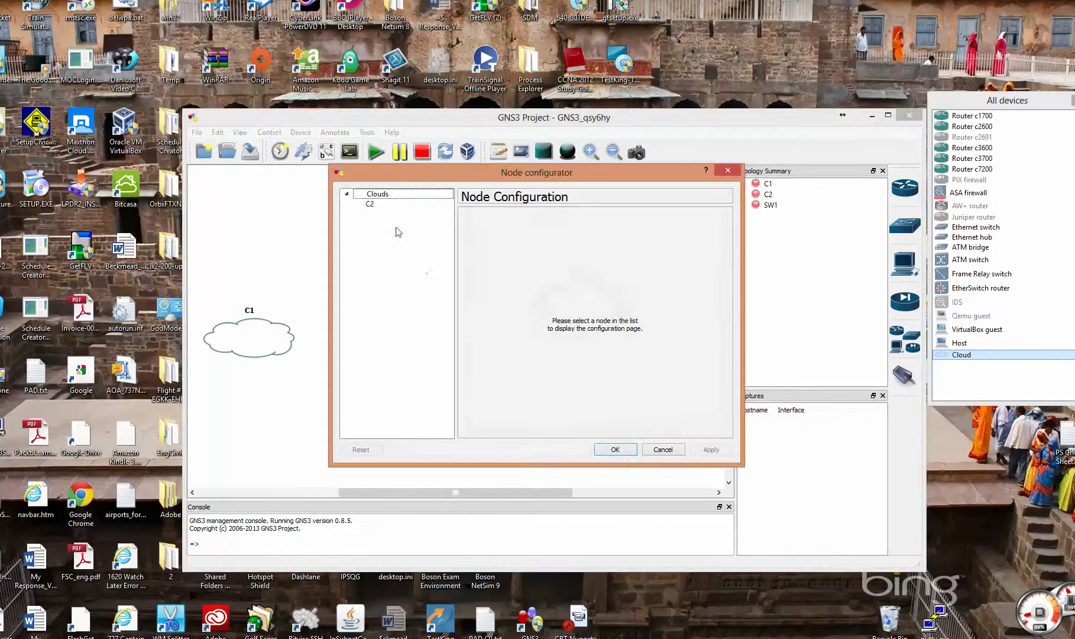
{"action": "left_click", "coordinate": [371, 204]}
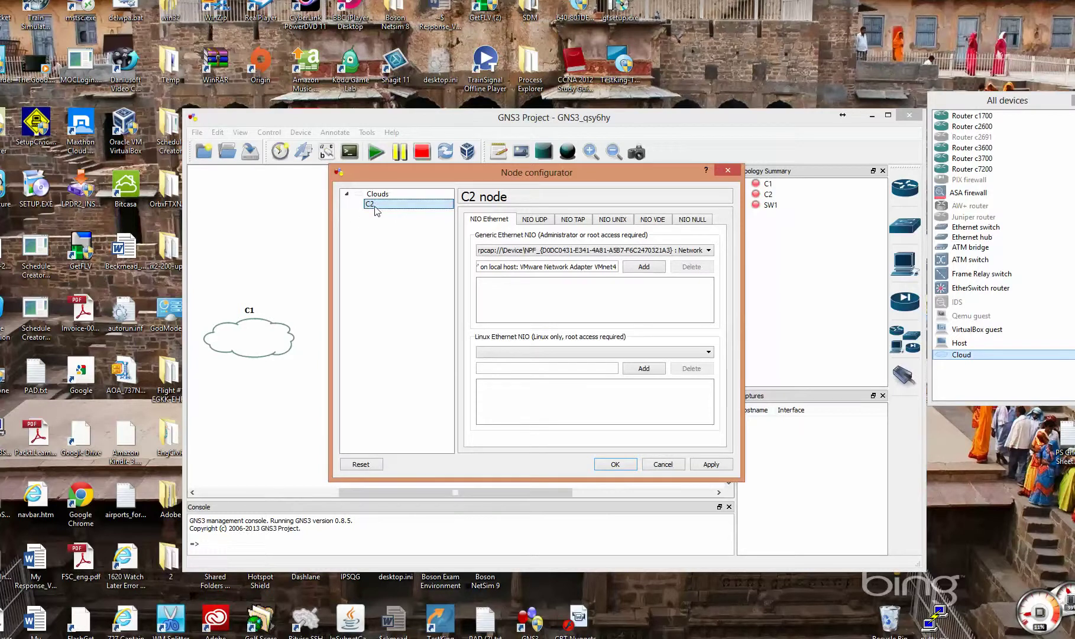
{"action": "left_click", "coordinate": [699, 251]}
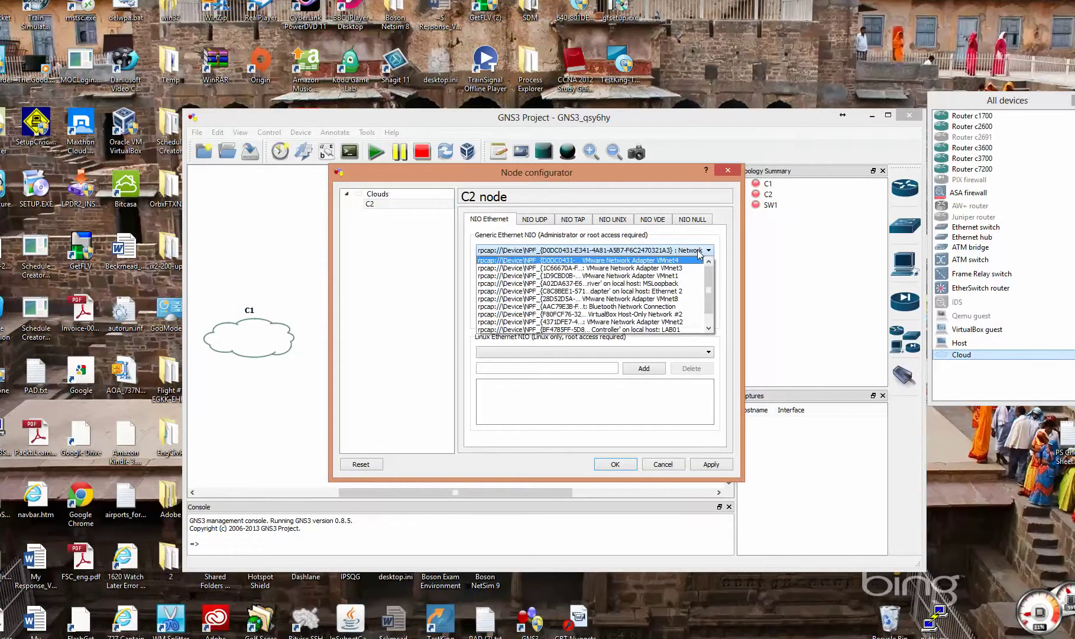
{"action": "left_click", "coordinate": [670, 329]}
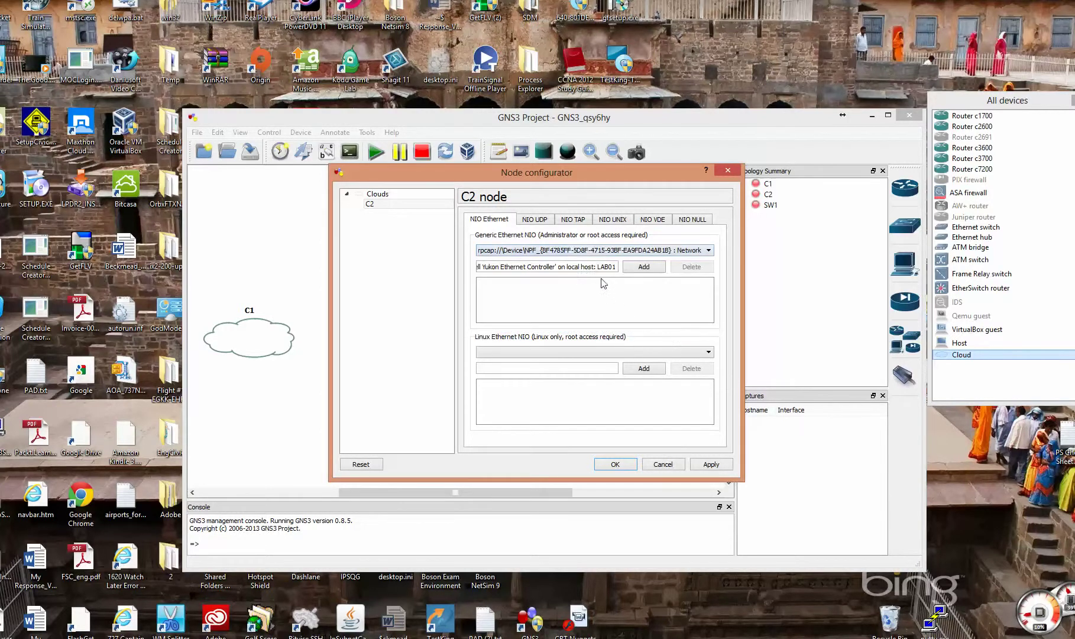
{"action": "left_click_drag", "start_coordinate": [572, 265], "coordinate": [618, 267]}
{"action": "left_click", "coordinate": [641, 267]}
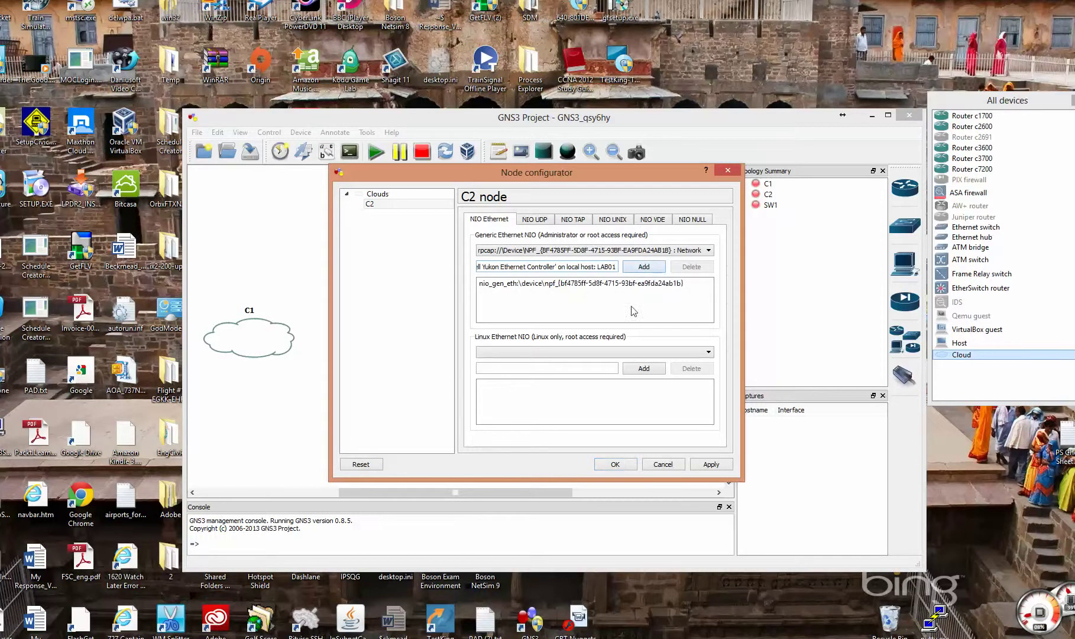
{"action": "left_click", "coordinate": [621, 467]}
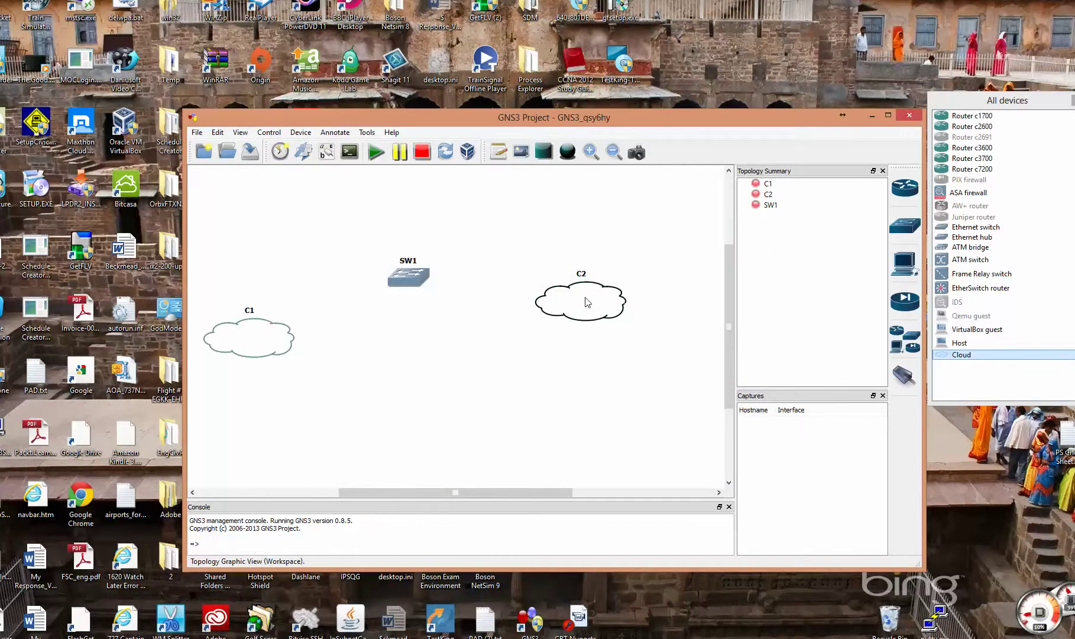
Shift cloud C2 slightly and label it with a two-line text note inside the cloud reading "Cisco Router 2611XM".
{"action": "left_click_drag", "start_coordinate": [584, 301], "coordinate": [610, 317]}
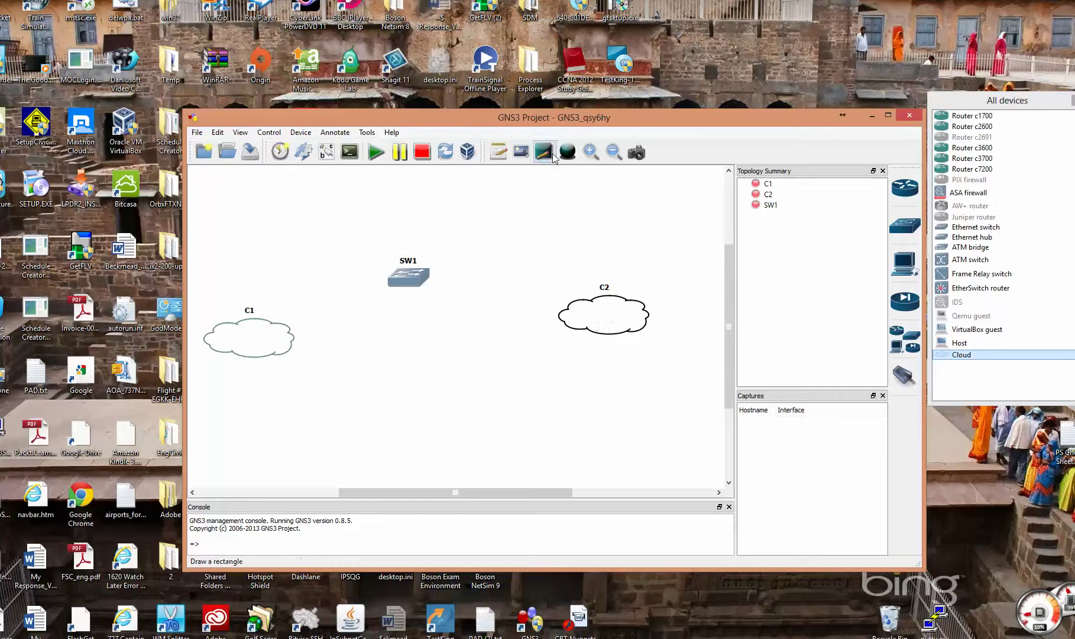
{"action": "left_click", "coordinate": [498, 152]}
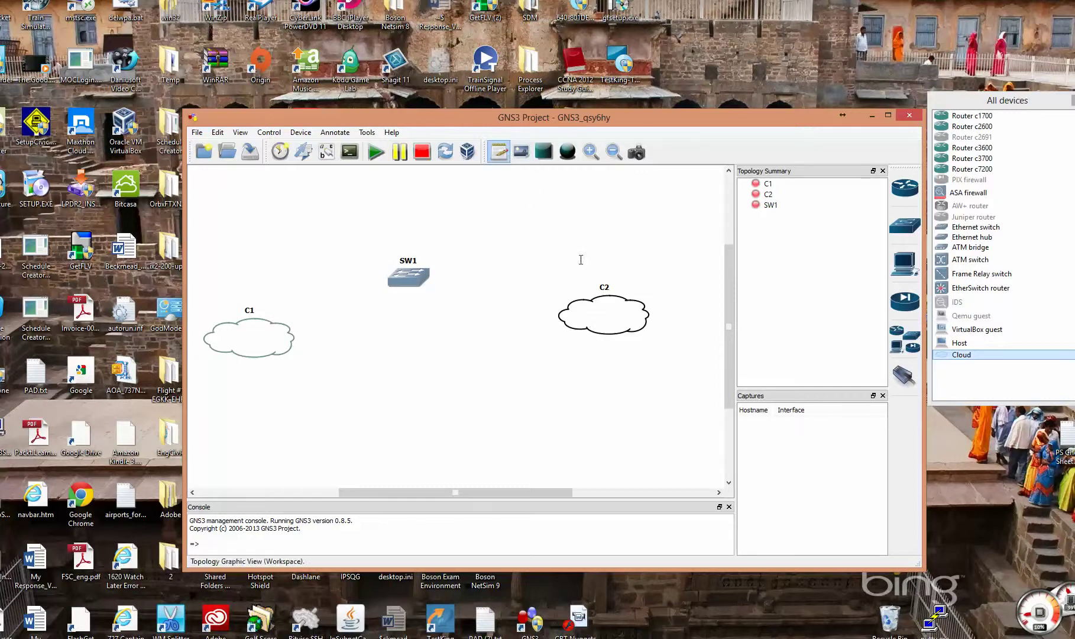
{"action": "left_click", "coordinate": [581, 310]}
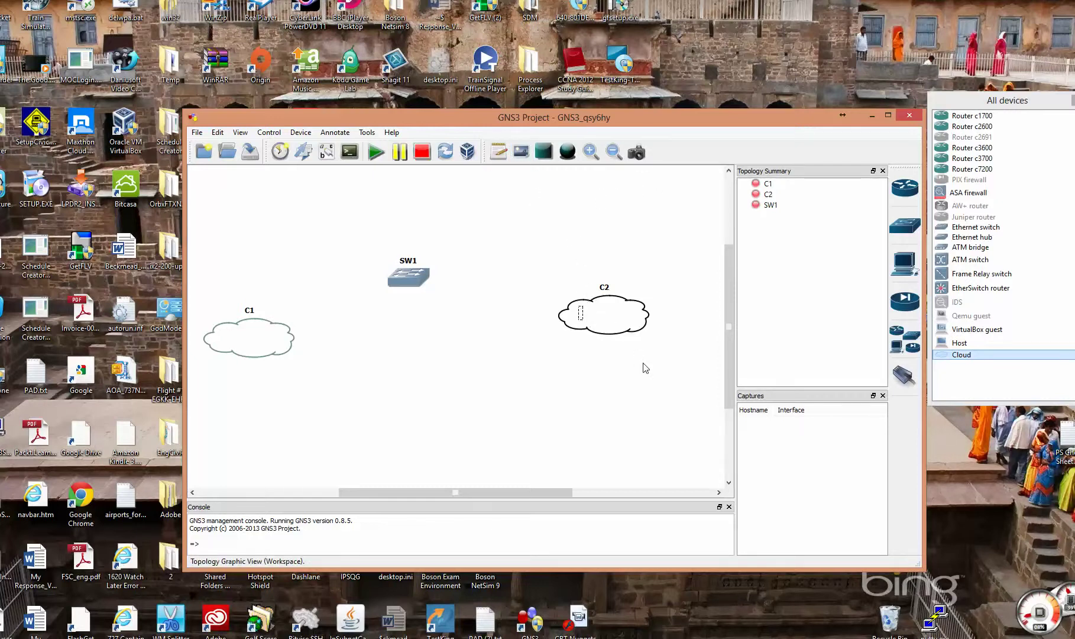
{"action": "type", "text": "Cisco Router"}
{"action": "key", "text": "Return"}
{"action": "type", "text": "2611"}
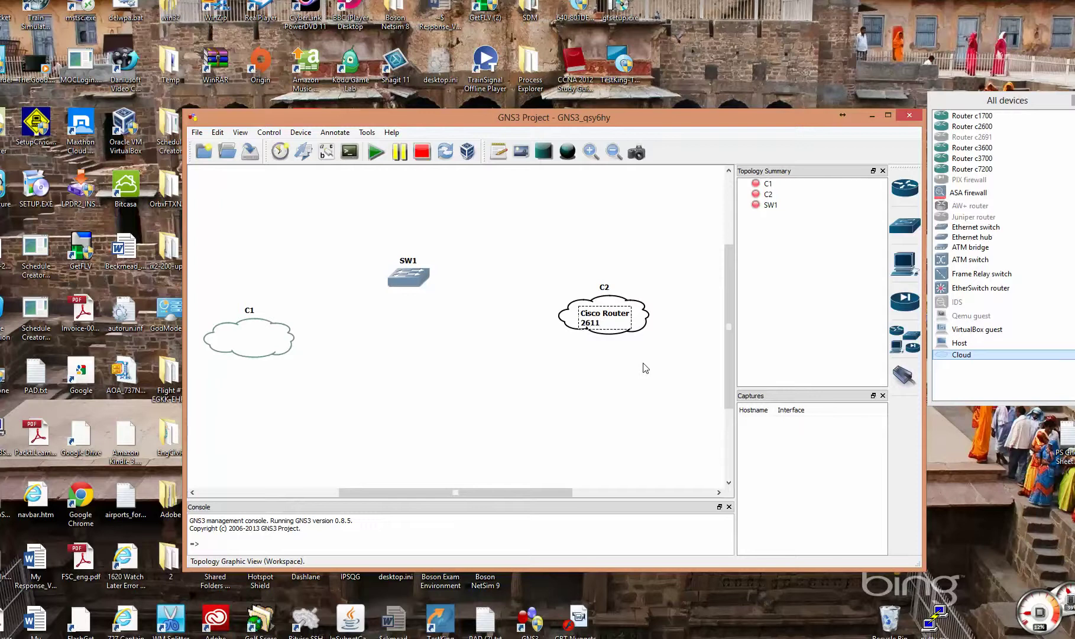
{"action": "type", "text": "XM"}
{"action": "left_click", "coordinate": [572, 389]}
{"action": "left_click_drag", "start_coordinate": [607, 323], "coordinate": [613, 320]}
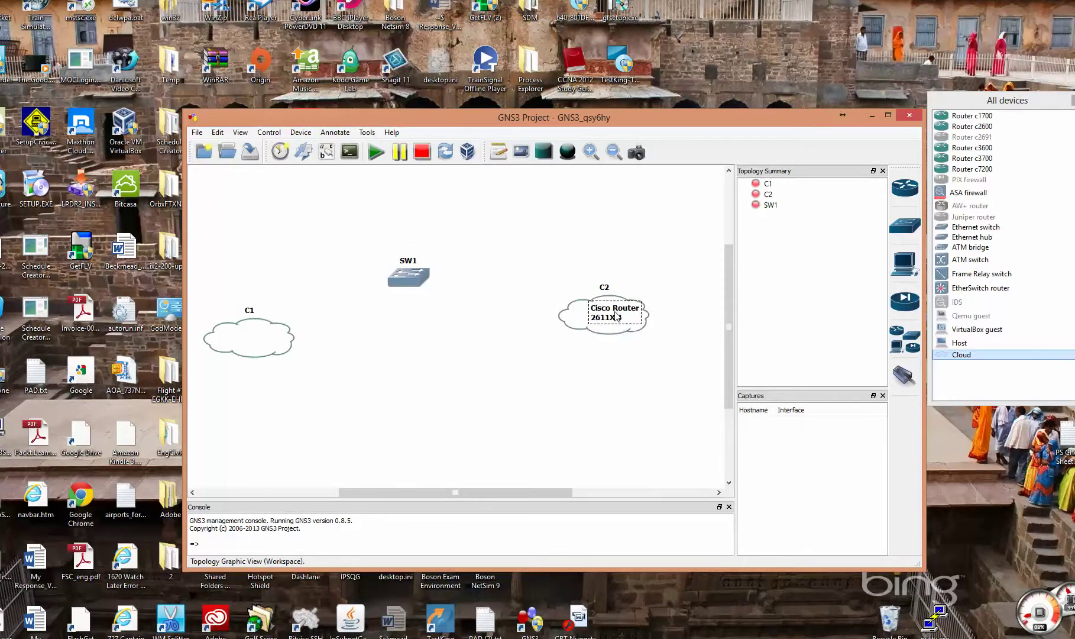
Add a text note reading "VMNet3" inside cloud C1.
{"action": "left_click", "coordinate": [498, 152]}
{"action": "left_click", "coordinate": [230, 339]}
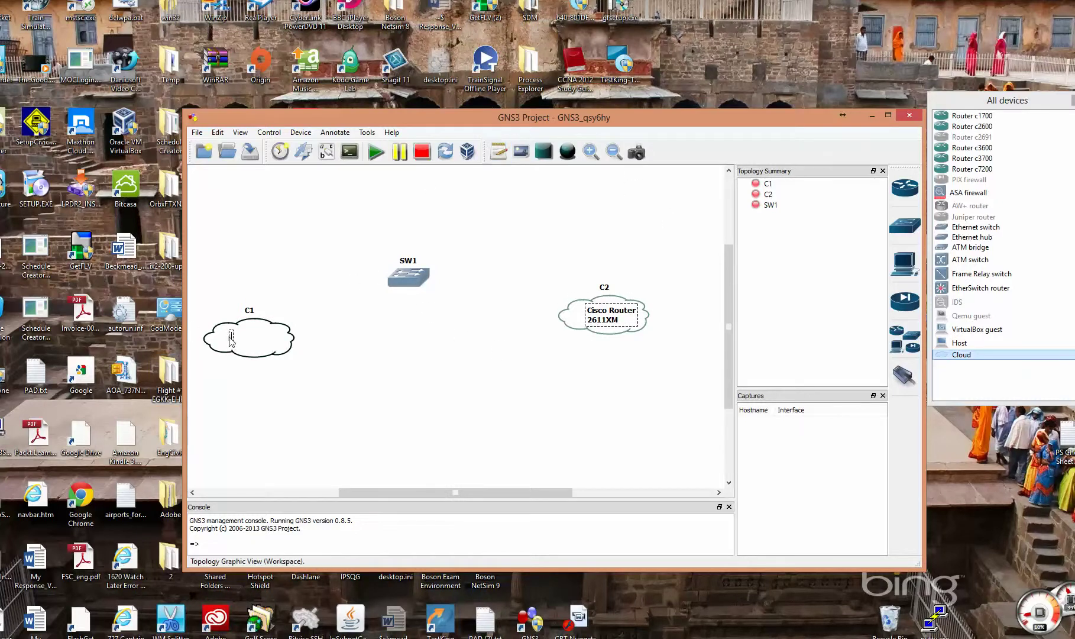
{"action": "type", "text": "VMNet3"}
{"action": "left_click", "coordinate": [324, 318]}
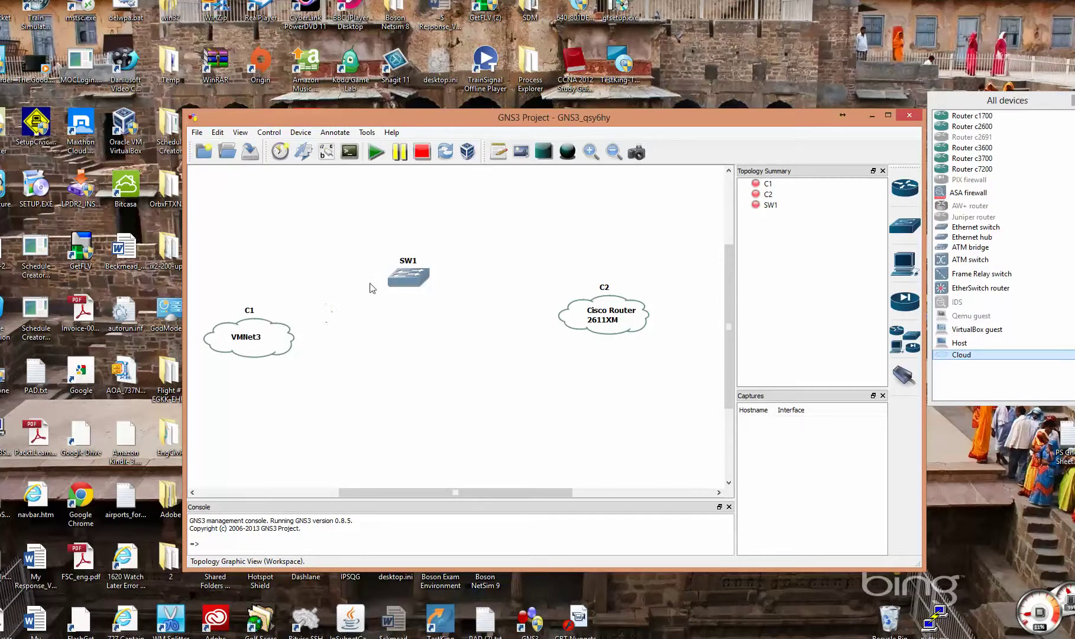
Move switch SW1 a little closer to C2, and link cloud C1's VMnet3 interface to it with a FastEthernet connection.
{"action": "left_click_drag", "start_coordinate": [395, 281], "coordinate": [432, 283]}
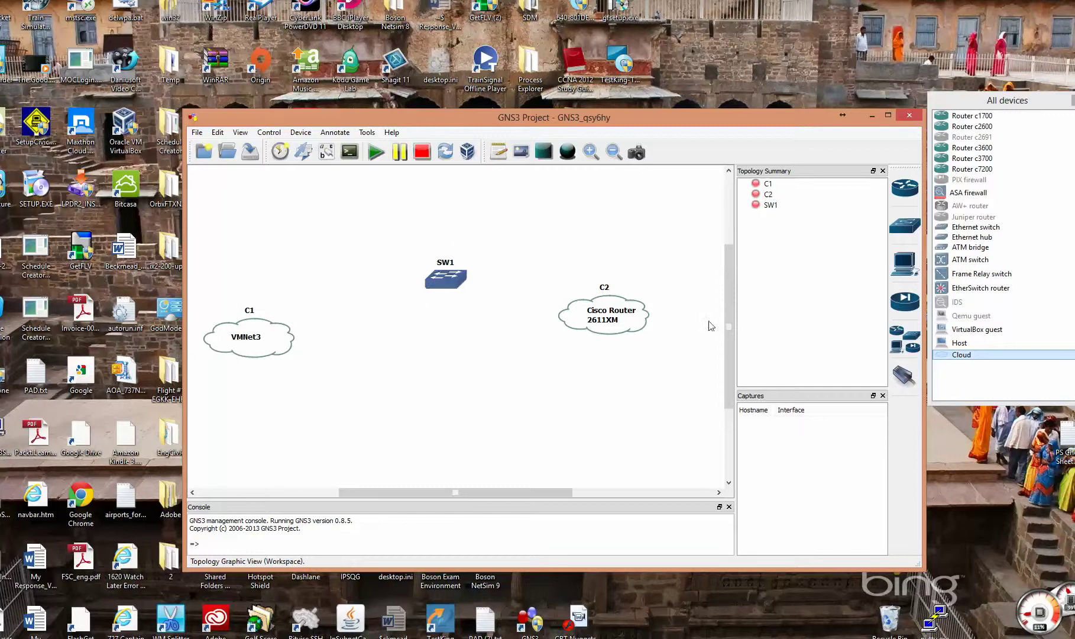
{"action": "left_click", "coordinate": [906, 377]}
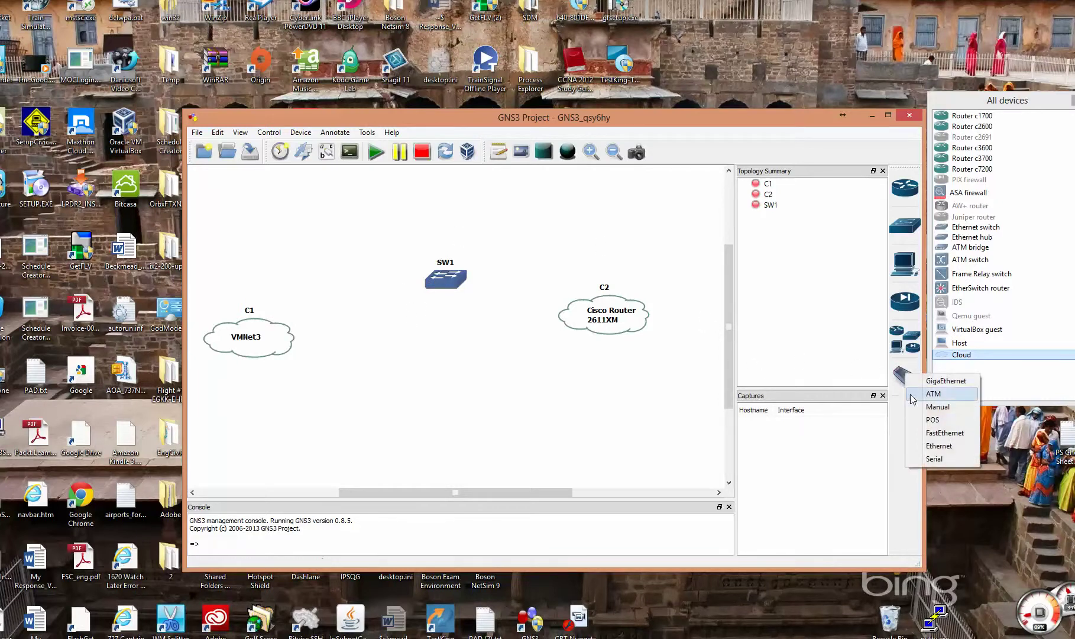
{"action": "left_click", "coordinate": [925, 431]}
{"action": "left_click", "coordinate": [287, 330]}
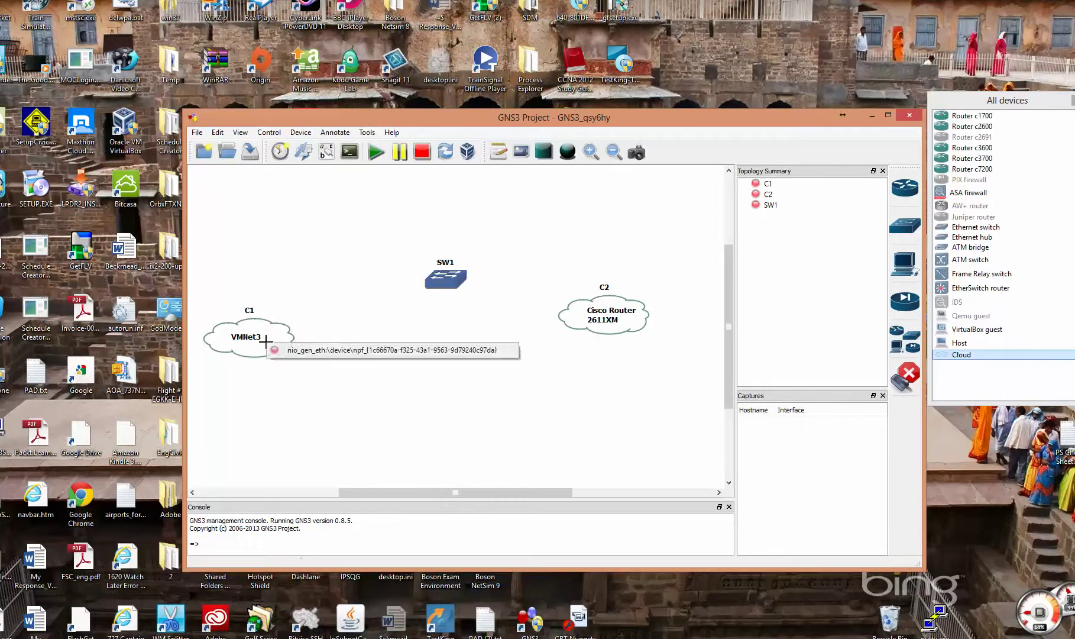
{"action": "left_click", "coordinate": [291, 351]}
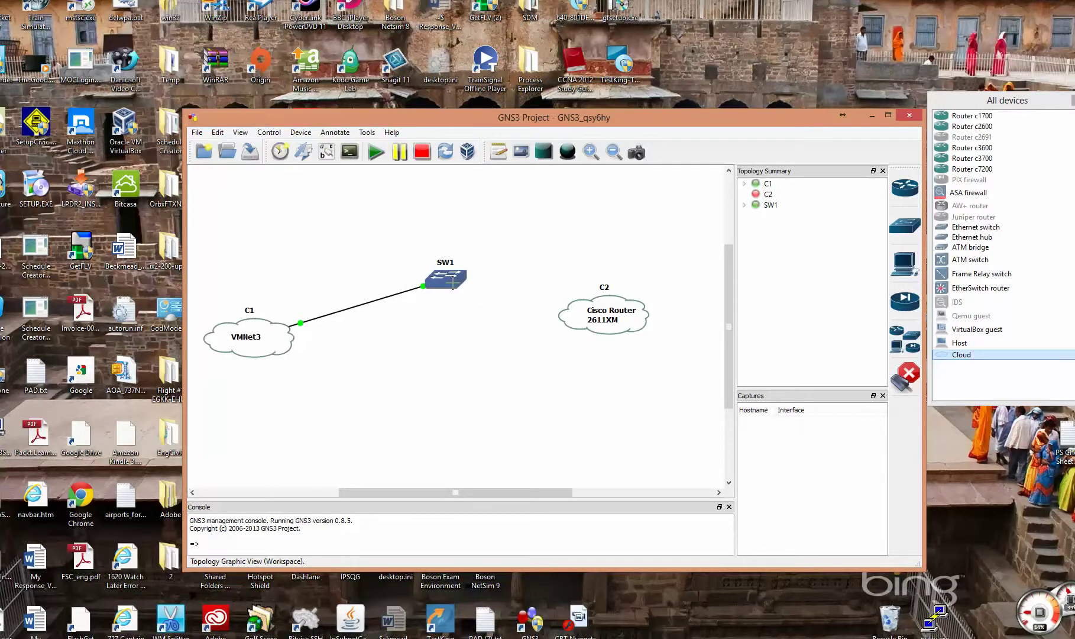
Link switch SW1 to cloud C2's LAB01 interface with a FastEthernet connection, and leave link-adding mode.
{"action": "left_click", "coordinate": [450, 278]}
{"action": "left_click", "coordinate": [579, 318]}
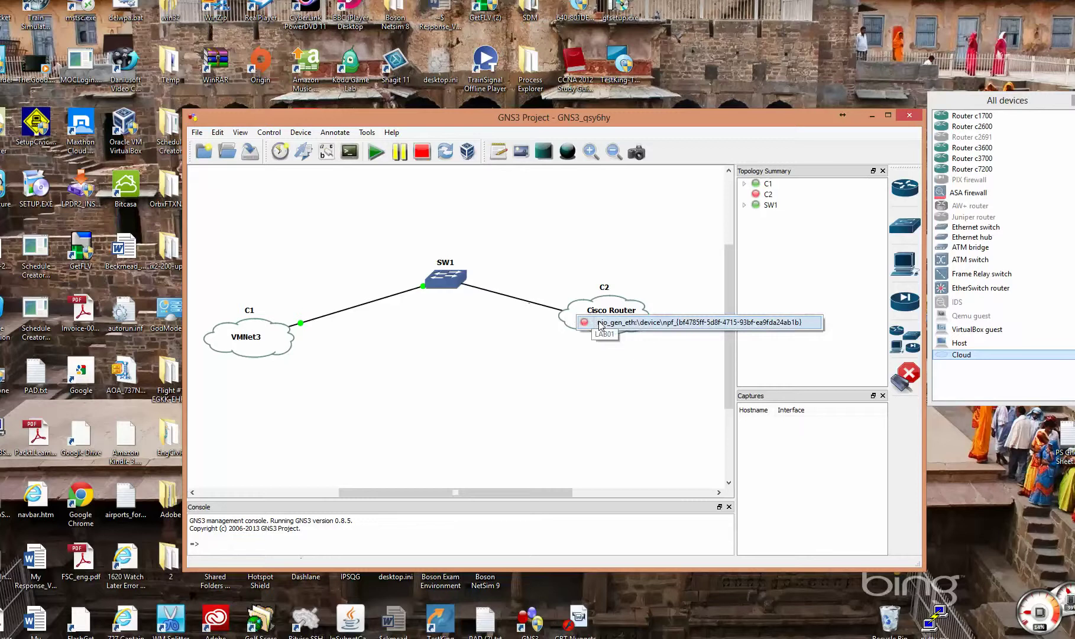
{"action": "left_click", "coordinate": [596, 322]}
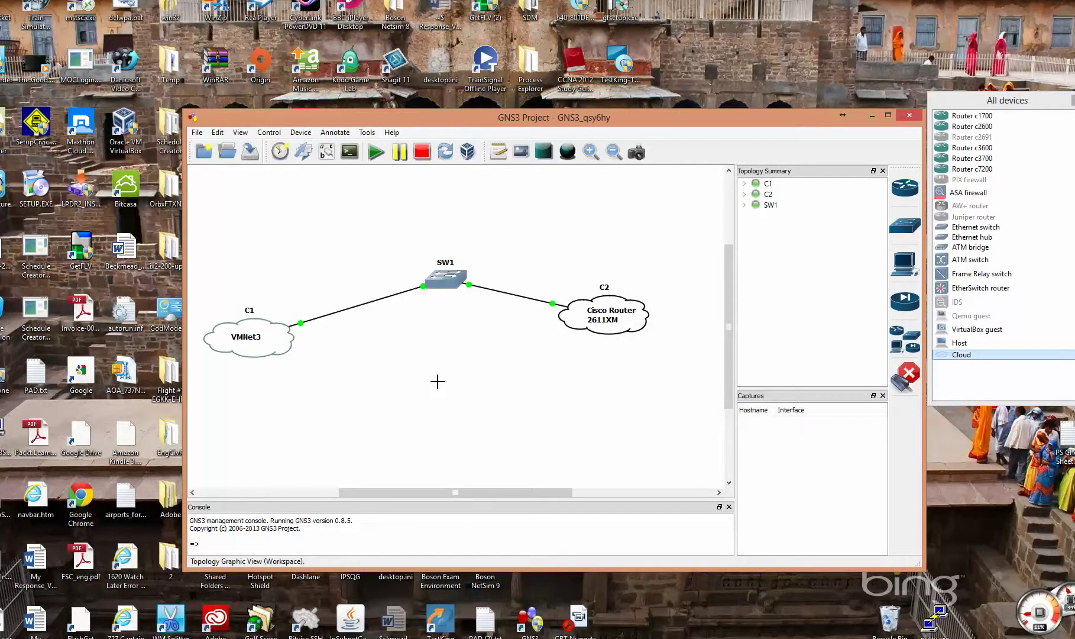
{"action": "left_click", "coordinate": [907, 378]}
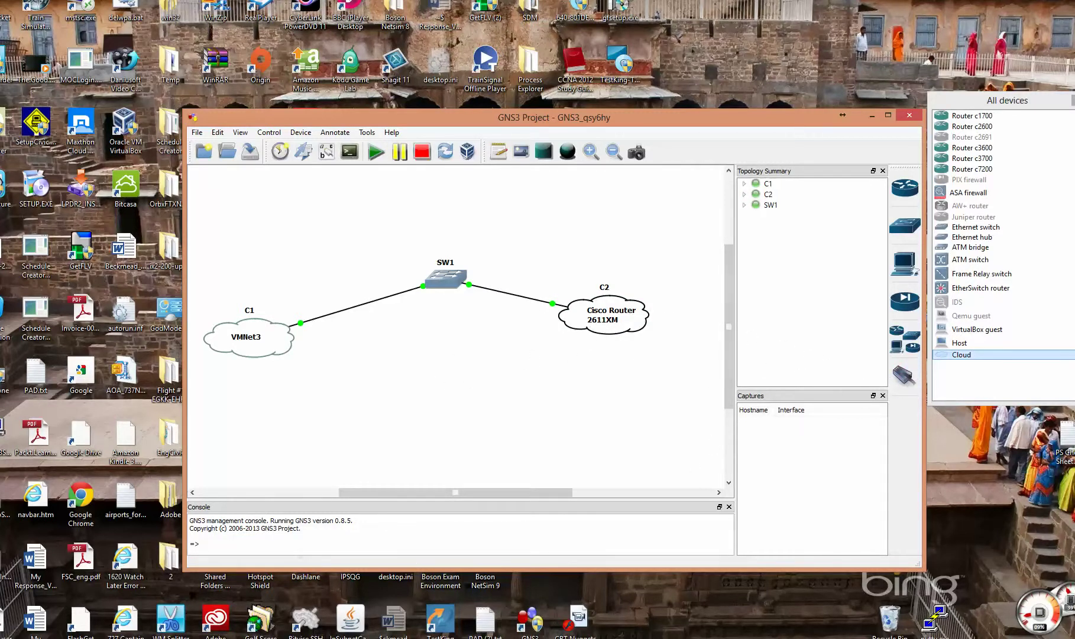
Review the Virtual Lab Topology diagram in Paint, and minimize it.
{"action": "left_click", "coordinate": [657, 636]}
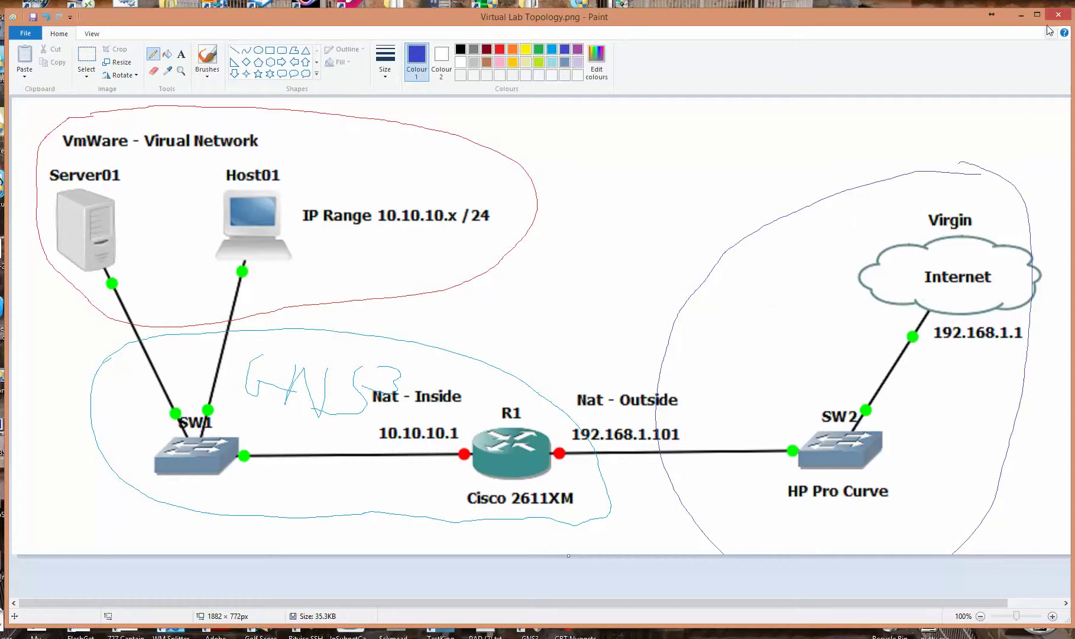
{"action": "left_click", "coordinate": [1022, 18]}
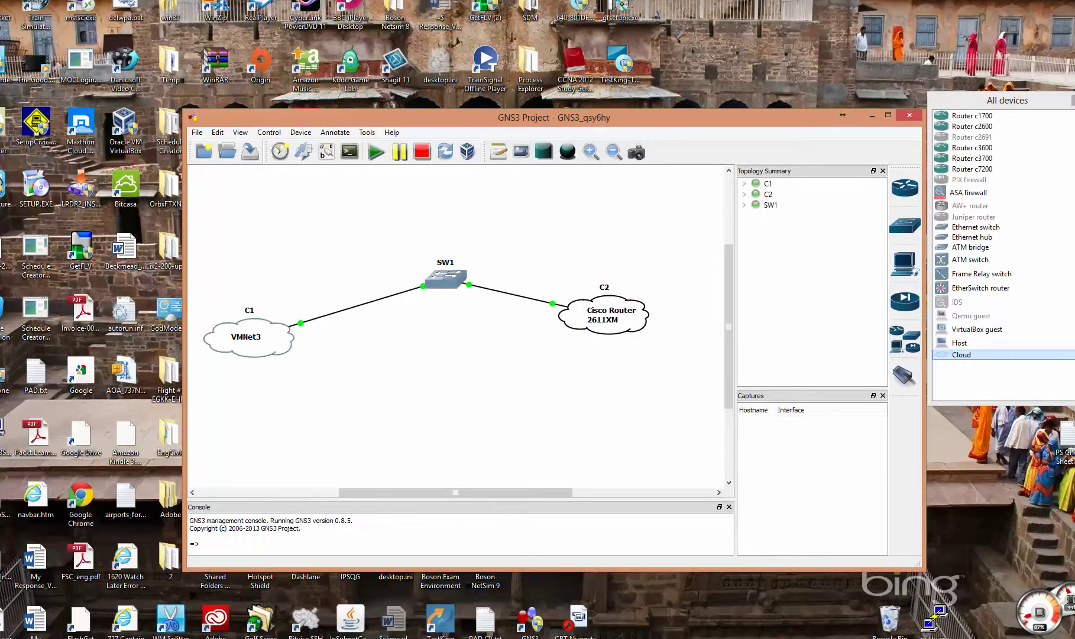
Switch to the router's Poderosa console, enter privileged mode with en, and list the interfaces with "sh ip int bri".
{"action": "left_click", "coordinate": [641, 638]}
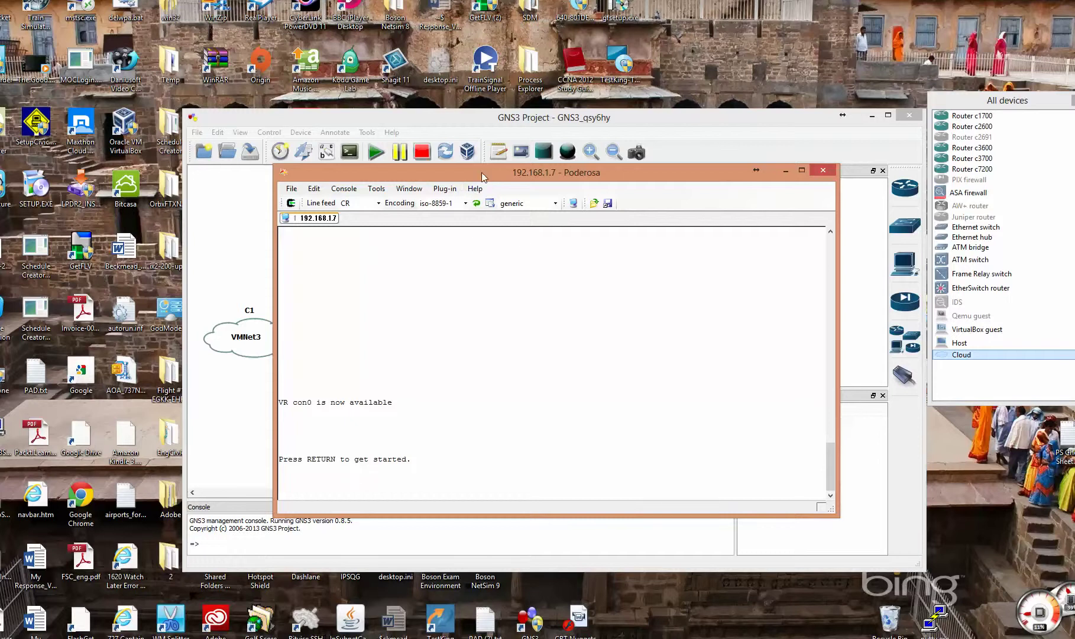
{"action": "left_click_drag", "start_coordinate": [481, 172], "coordinate": [473, 114]}
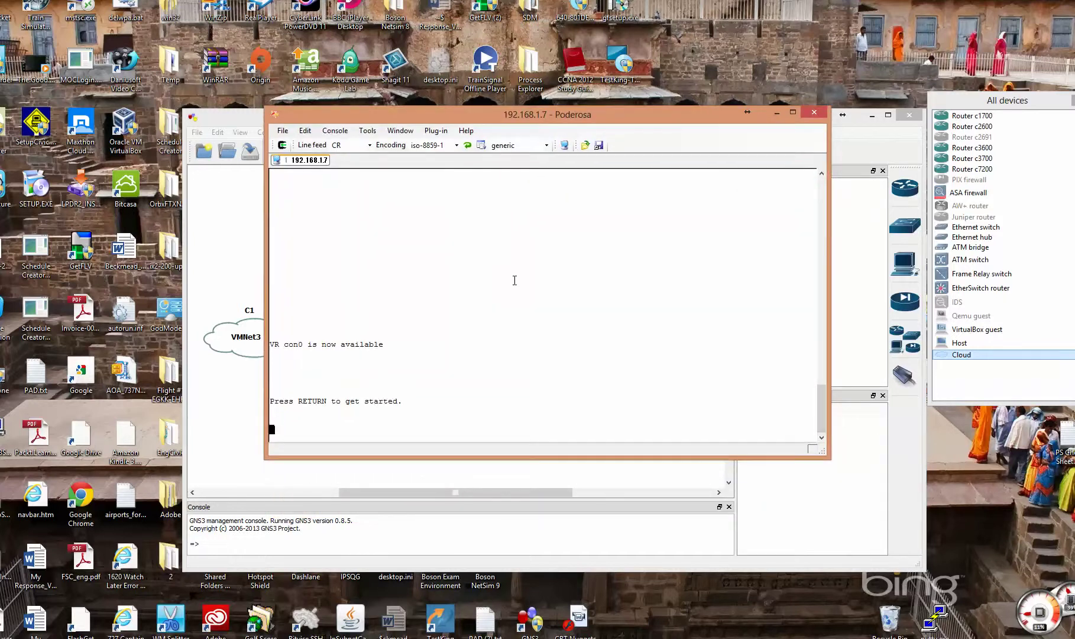
{"action": "key", "text": "Return"}
{"action": "key", "text": "Return"}
{"action": "key", "text": "Return"}
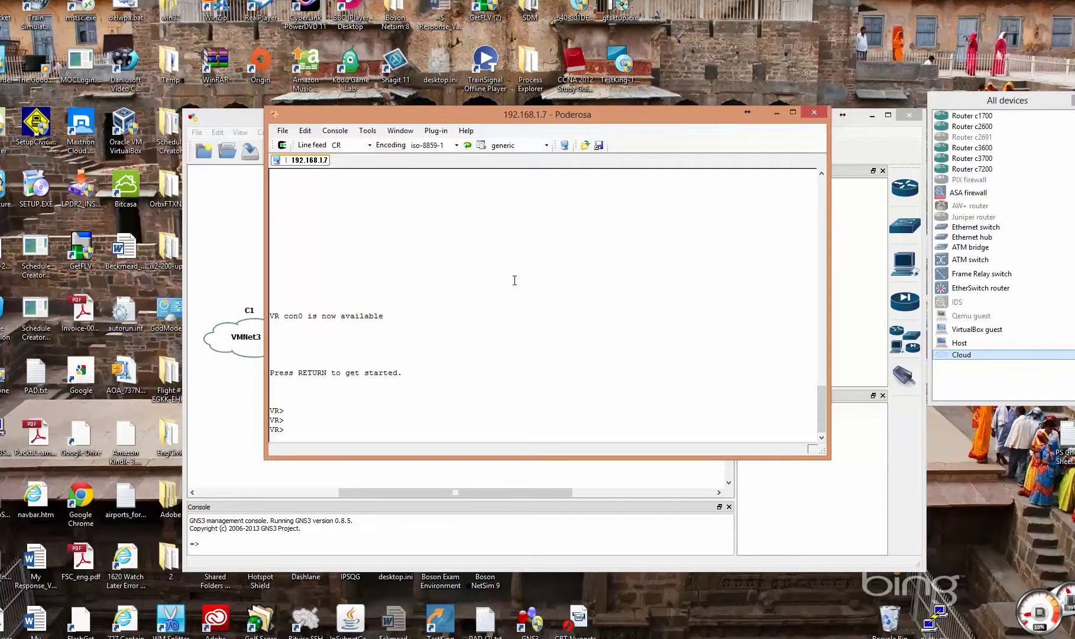
{"action": "type", "text": "shn"}
{"action": "key", "text": "Return"}
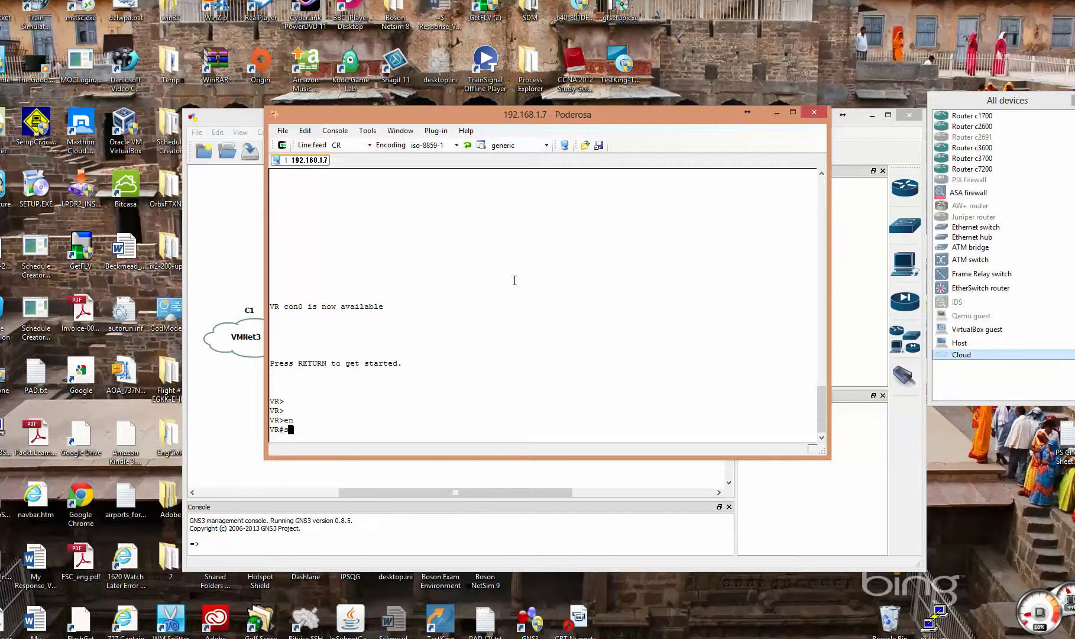
{"action": "type", "text": "sh ip int bri"}
{"action": "key", "text": "Return"}
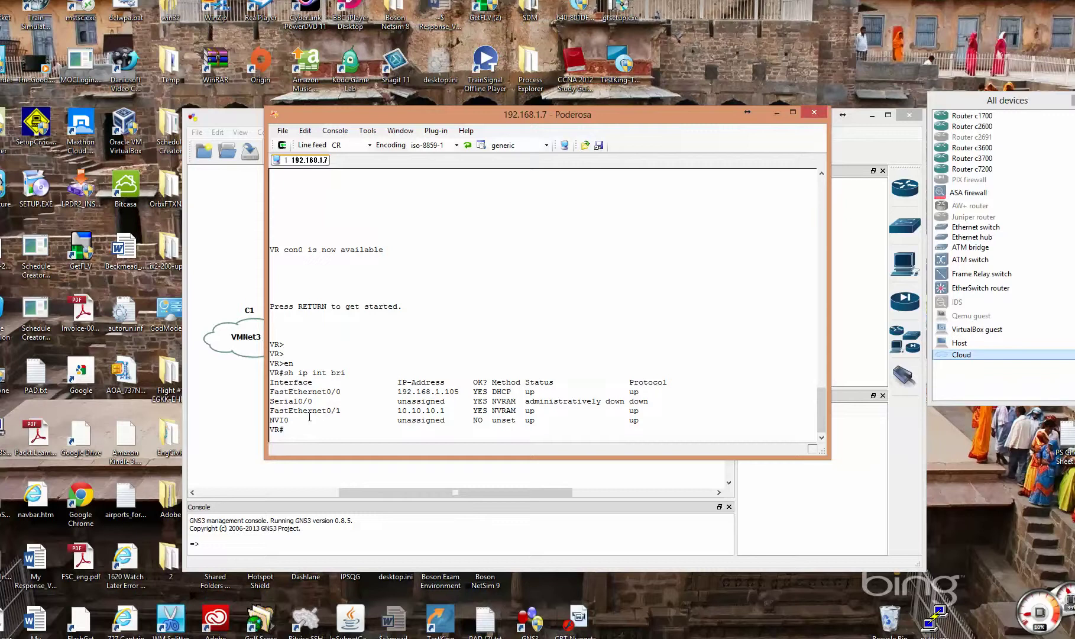
Examine the IP addresses of FastEthernet0/1 and FastEthernet0/0 in the interface list, comparing them with the GNS3 topology behind the console.
{"action": "left_click_drag", "start_coordinate": [271, 410], "coordinate": [448, 410]}
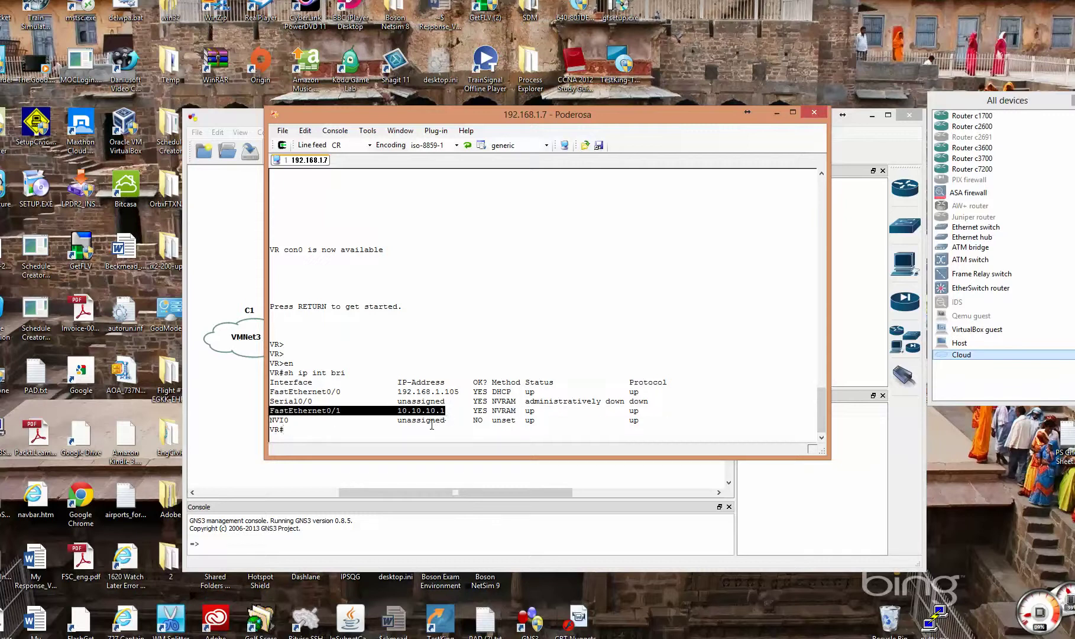
{"action": "left_click_drag", "start_coordinate": [490, 121], "coordinate": [716, 109]}
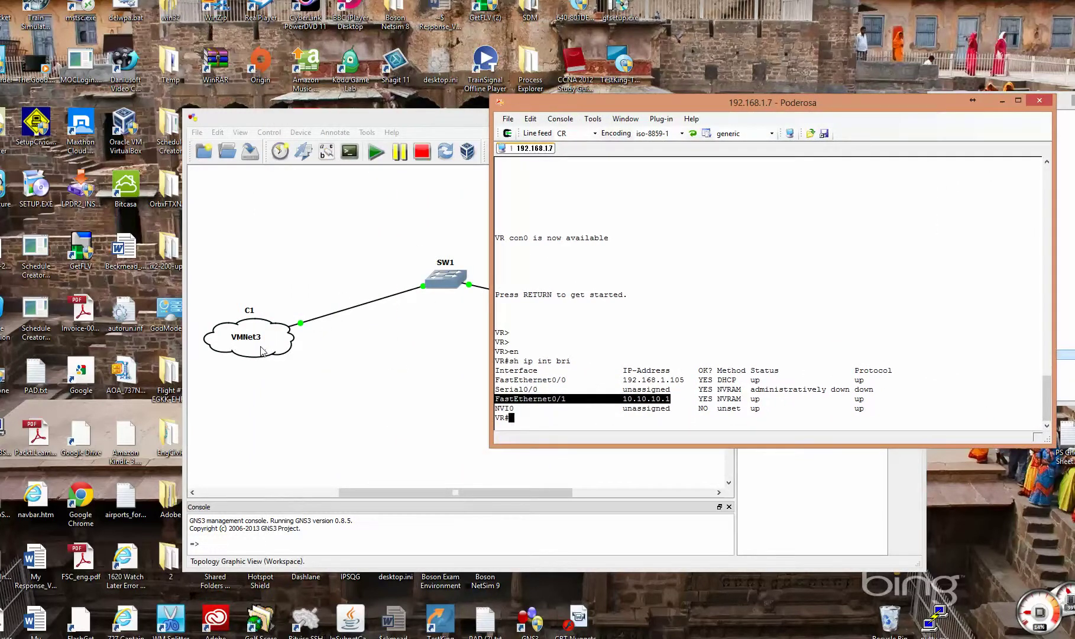
{"action": "left_click_drag", "start_coordinate": [556, 107], "coordinate": [699, 116]}
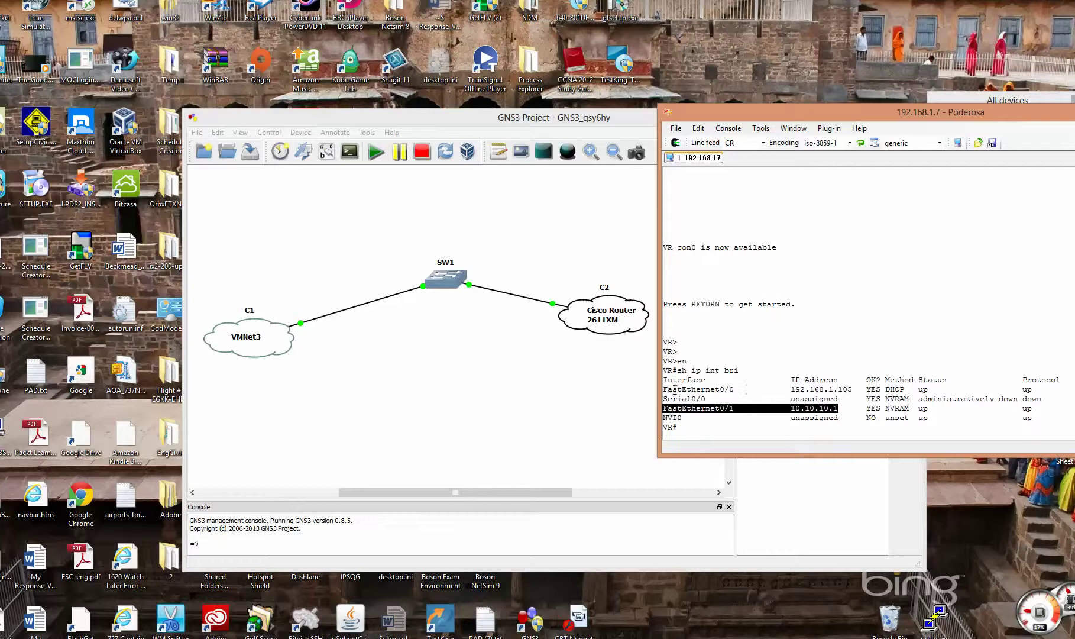
{"action": "left_click_drag", "start_coordinate": [664, 389], "coordinate": [791, 390]}
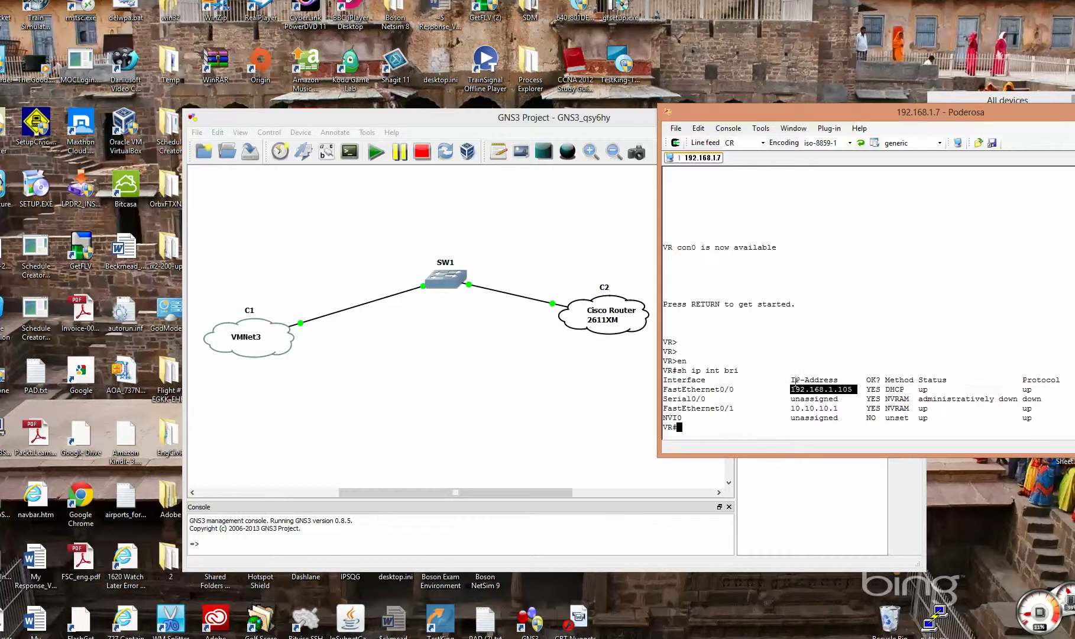
{"action": "left_click_drag", "start_coordinate": [740, 113], "coordinate": [558, 55]}
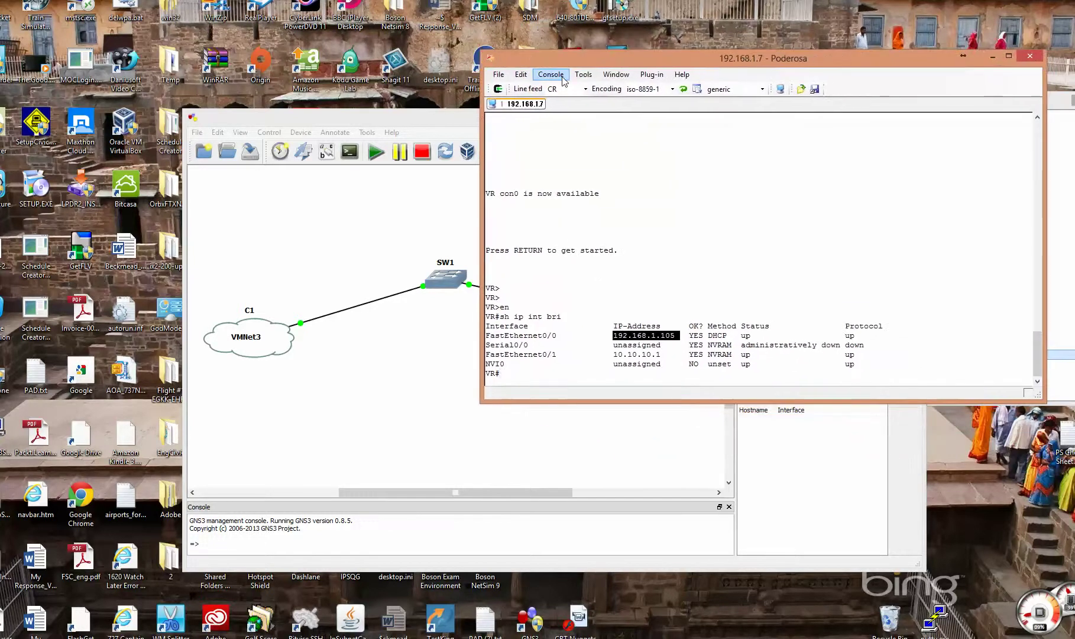
Run "sh running" on the router and page through the whole running configuration, including the interface, NAT, route and access-list entries.
{"action": "type", "text": "sh "}
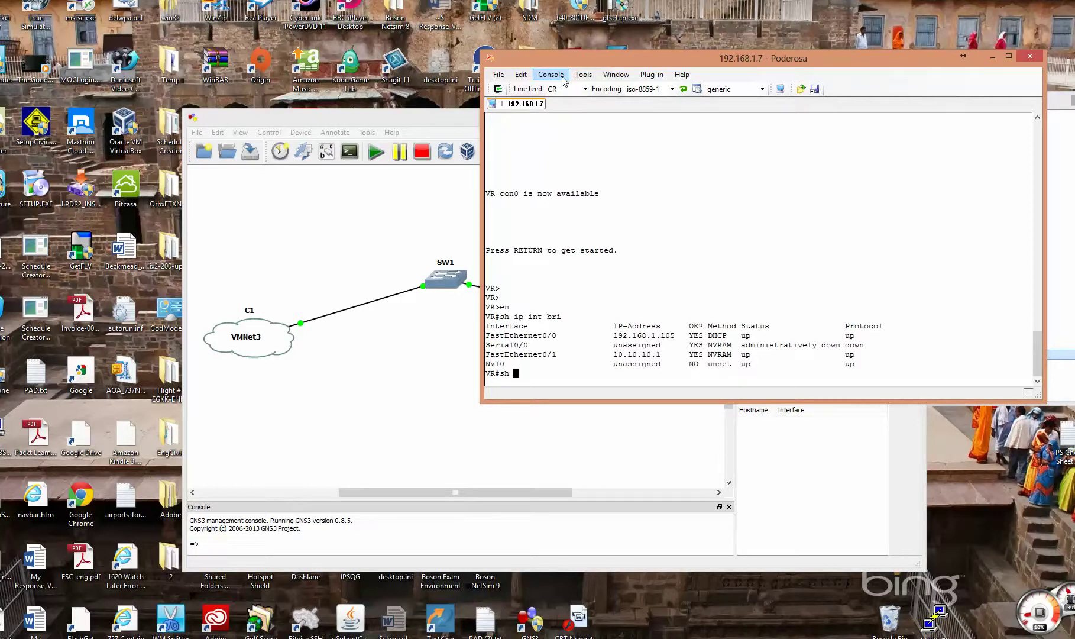
{"action": "type", "text": "running"}
{"action": "key", "text": "Return"}
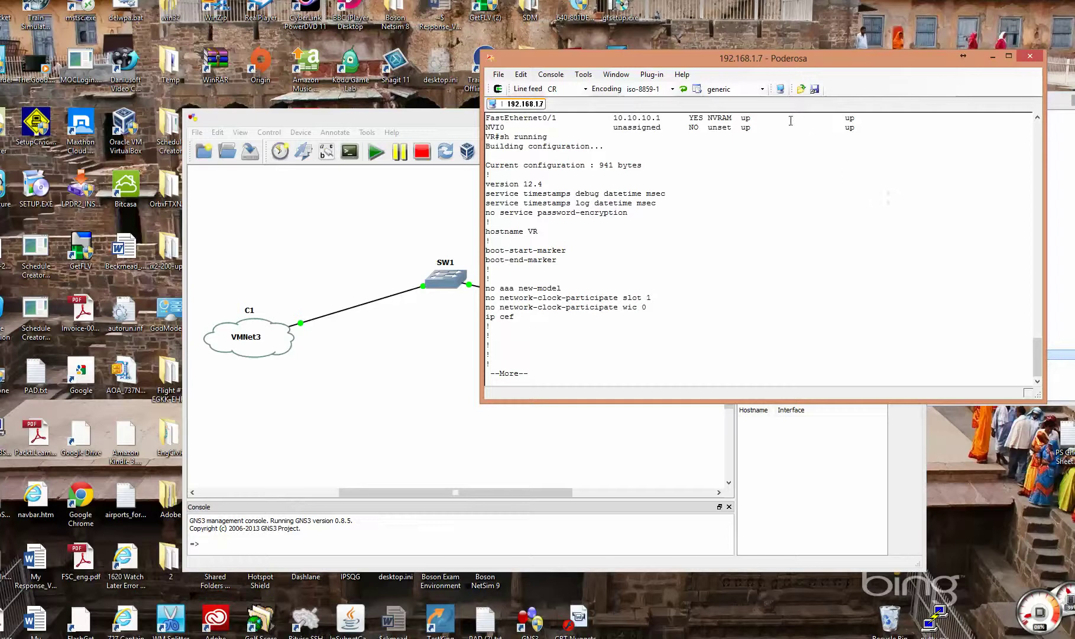
{"action": "left_click_drag", "start_coordinate": [807, 58], "coordinate": [708, 62]}
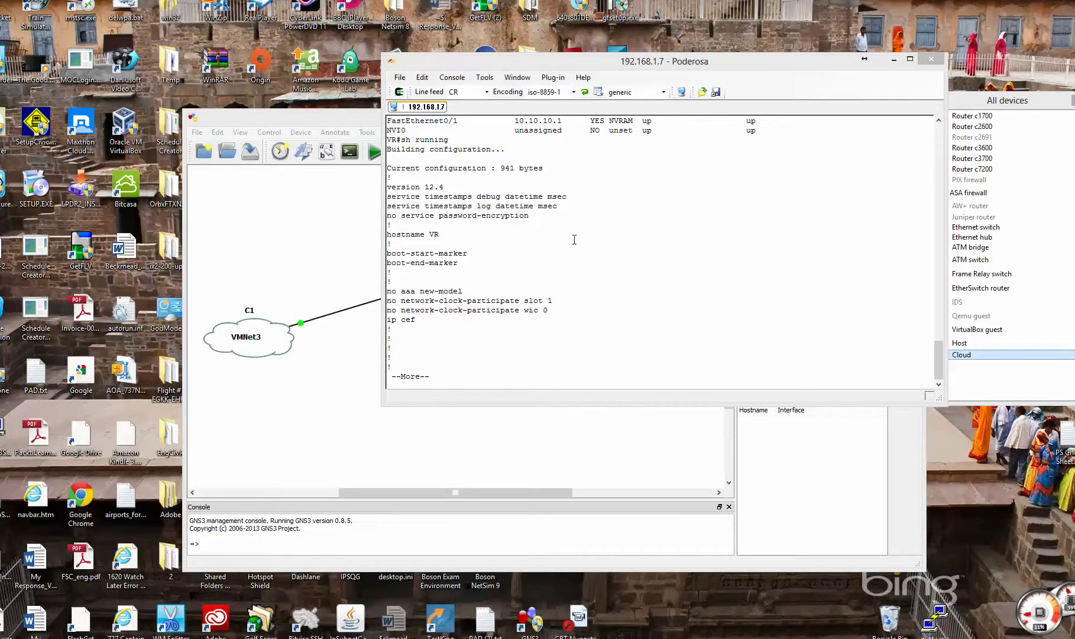
{"action": "left_click_drag", "start_coordinate": [522, 67], "coordinate": [540, 80]}
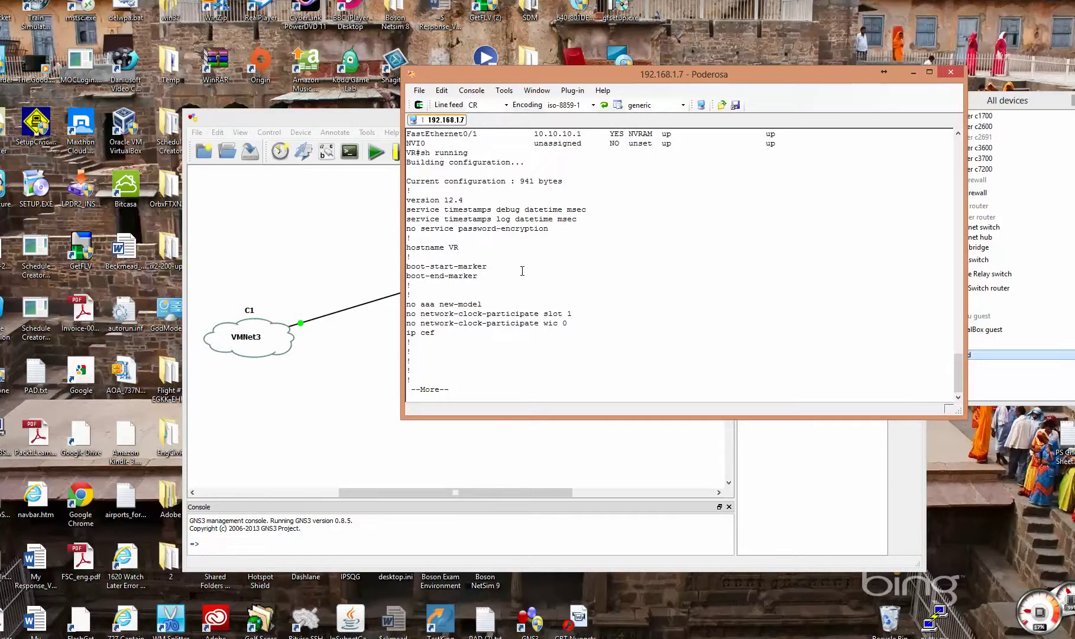
{"action": "key", "text": "space"}
{"action": "key", "text": "space"}
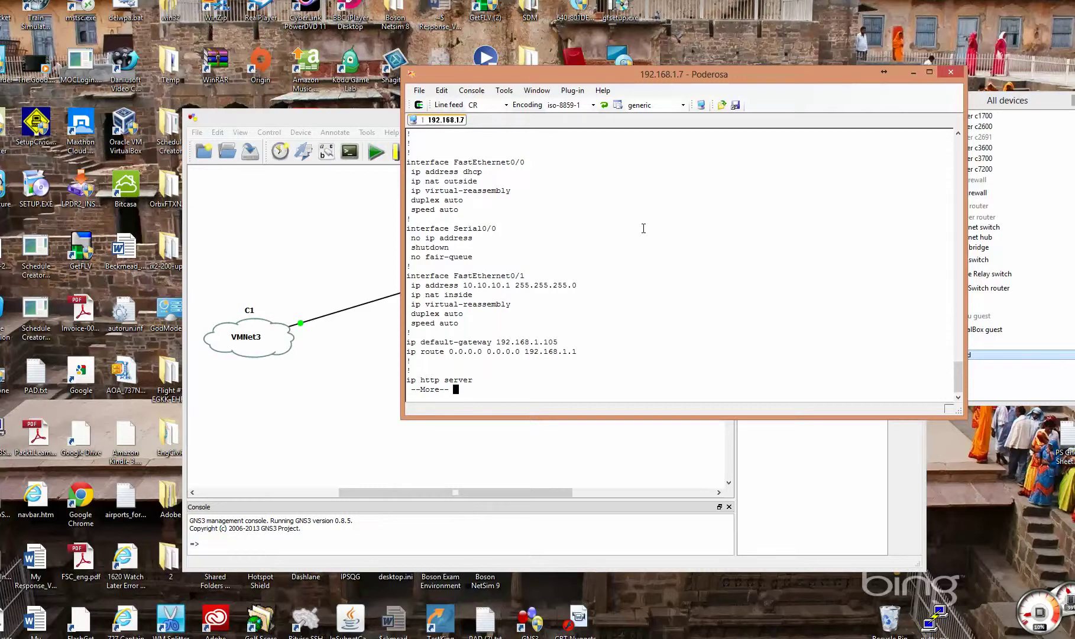
{"action": "key", "text": "space"}
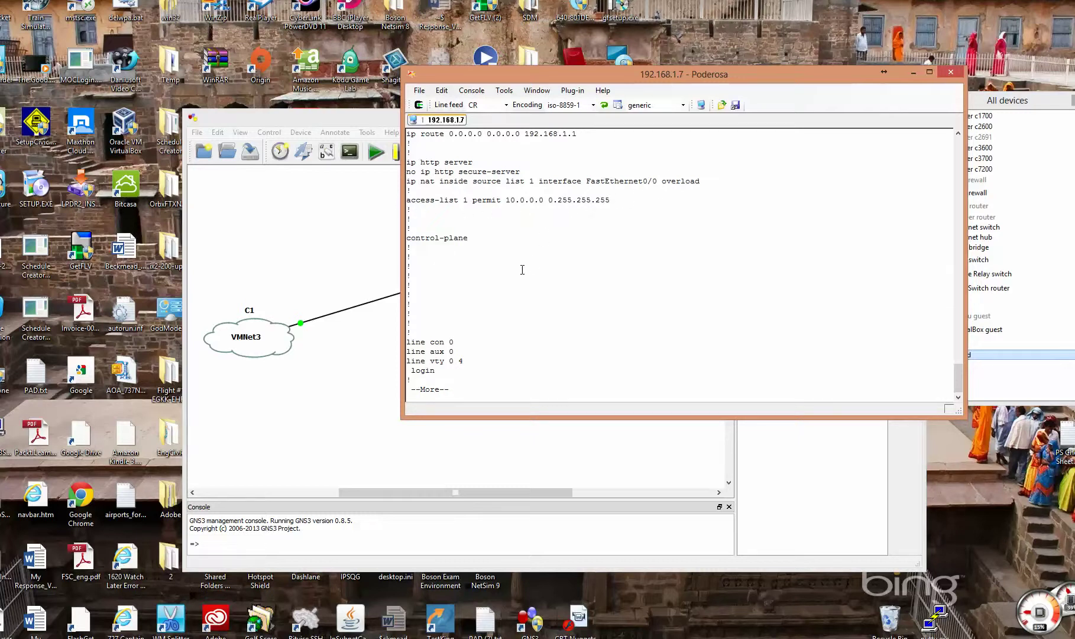
{"action": "key", "text": "space"}
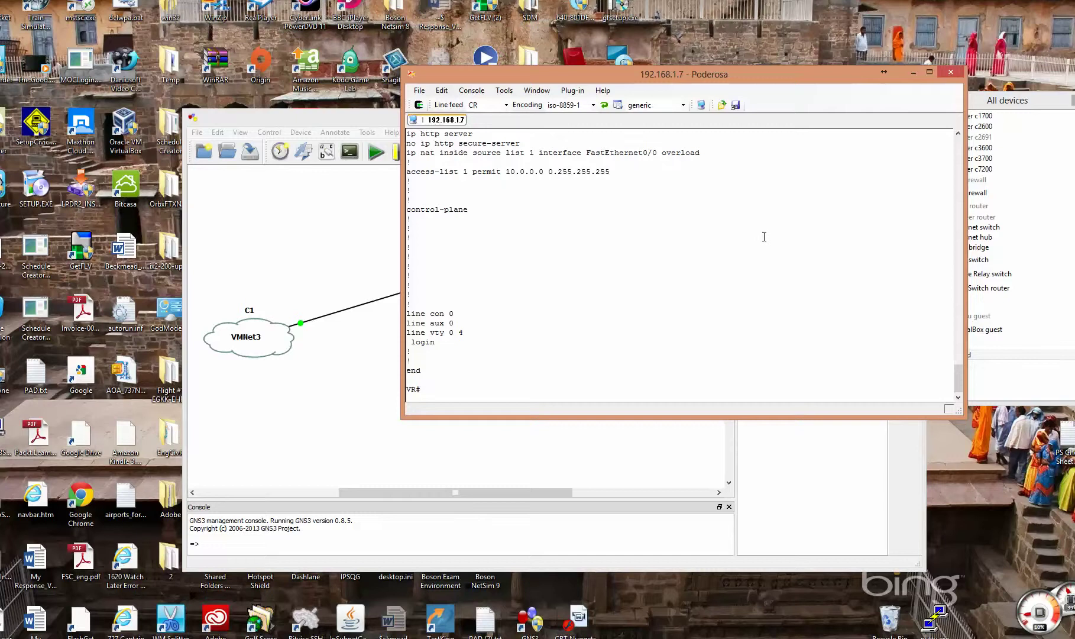
Minimize the router console, switch to the DC3-2008 virtual machine, and view the Local Area Connection's network details.
{"action": "left_click", "coordinate": [912, 73]}
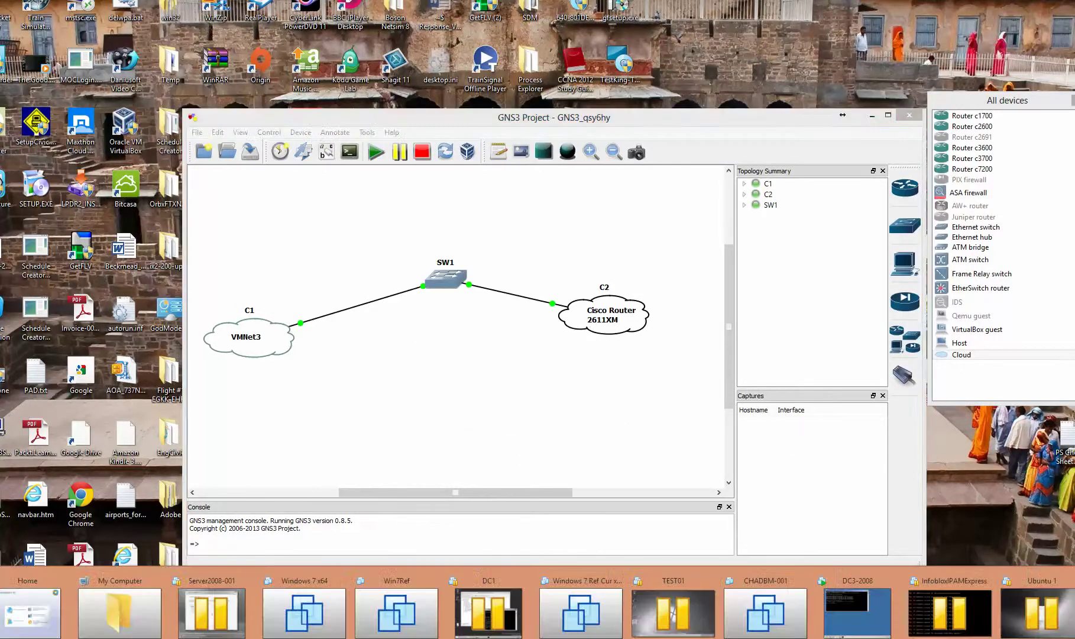
{"action": "left_click", "coordinate": [856, 615]}
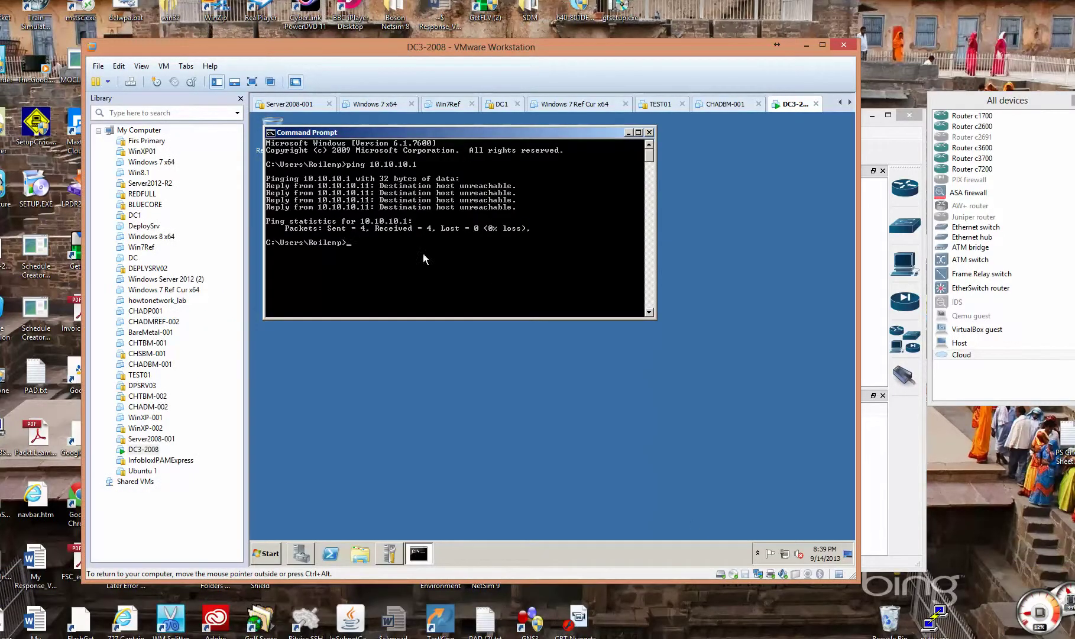
{"action": "right_click", "coordinate": [787, 554]}
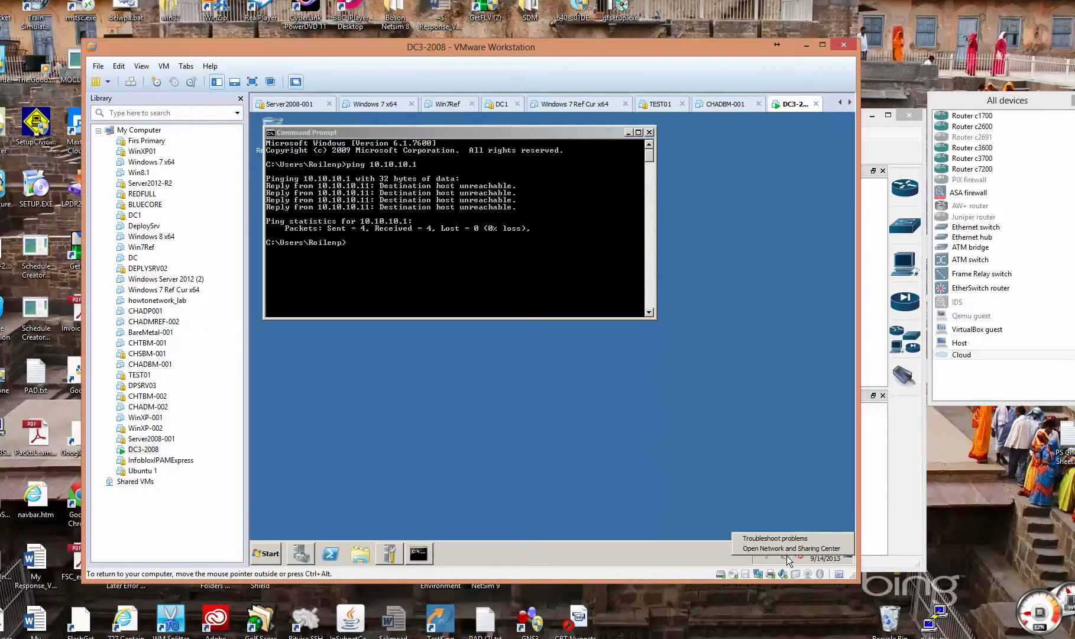
{"action": "left_click", "coordinate": [789, 549]}
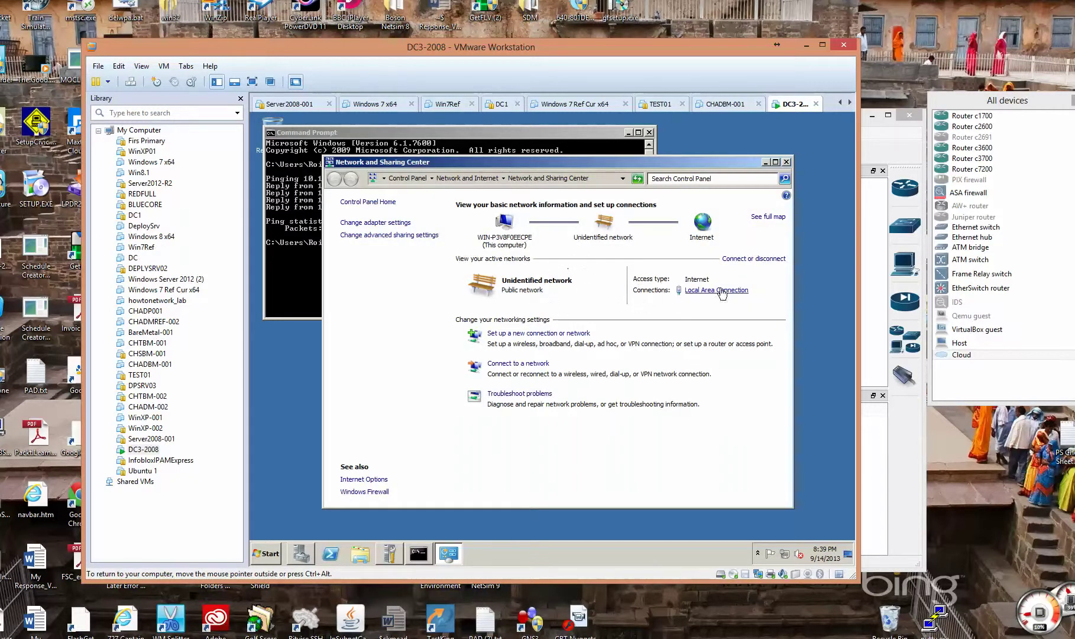
{"action": "left_click", "coordinate": [722, 292]}
{"action": "left_click", "coordinate": [496, 328]}
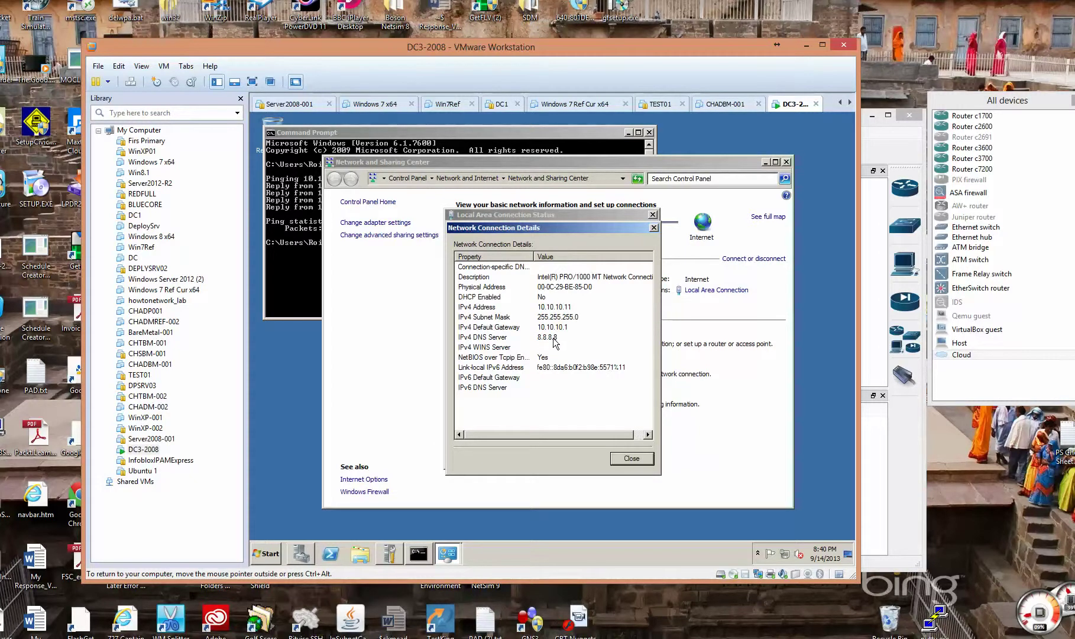
{"action": "left_click", "coordinate": [630, 458]}
Ping the router at 10.10.10.1 and the Internet address 8.8.8.8 from the virtual machine's Command Prompt.
{"action": "left_click", "coordinate": [300, 258]}
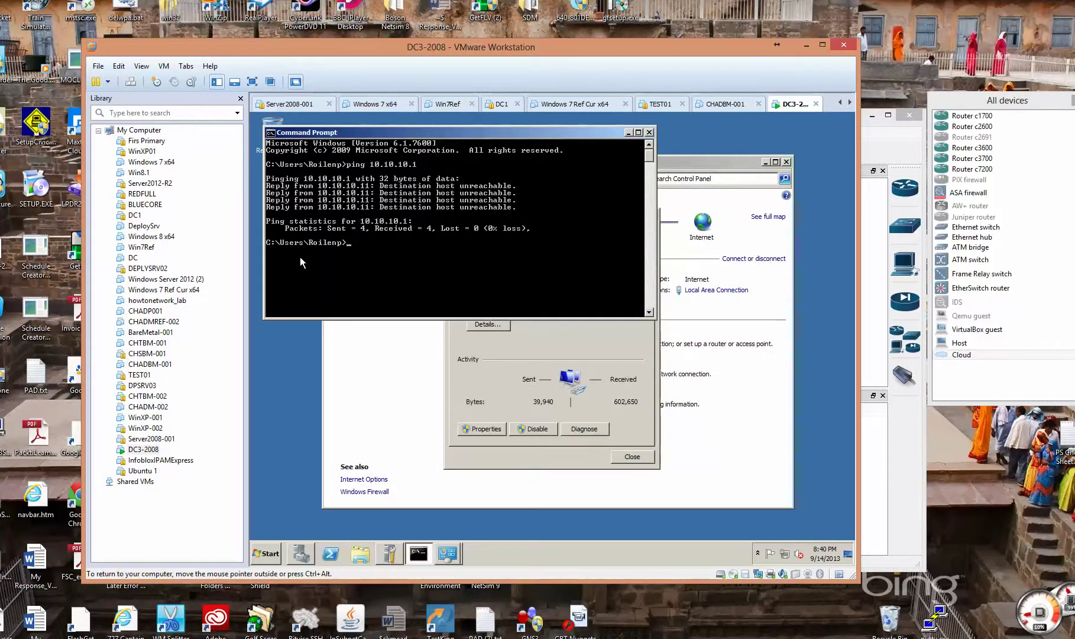
{"action": "key", "text": "Up"}
{"action": "key", "text": "Return"}
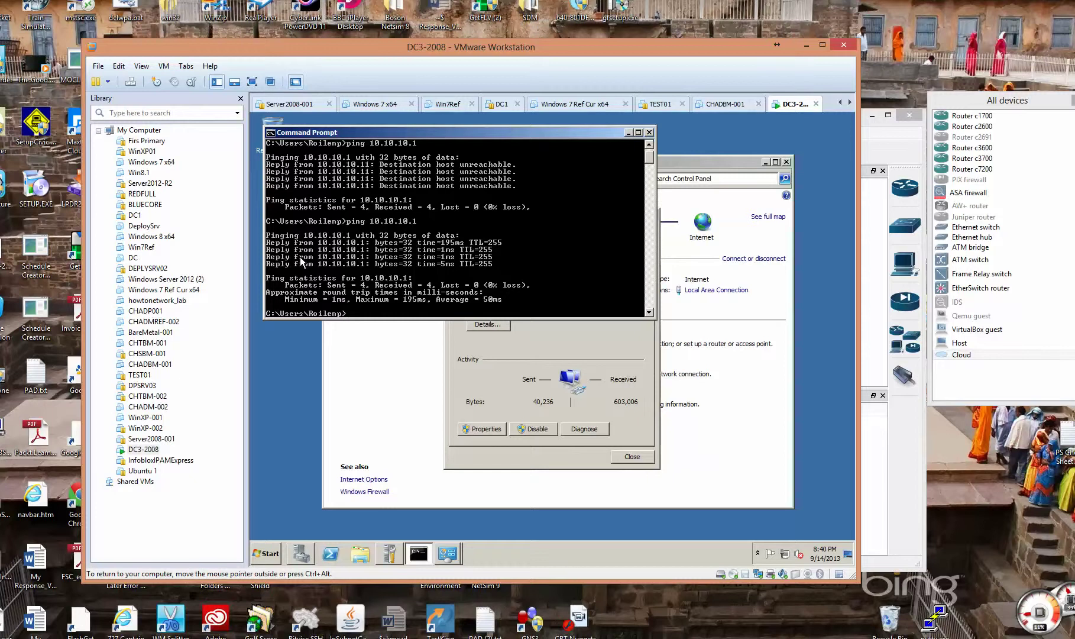
{"action": "type", "text": "ping 8.8.8.8"}
{"action": "key", "text": "Return"}
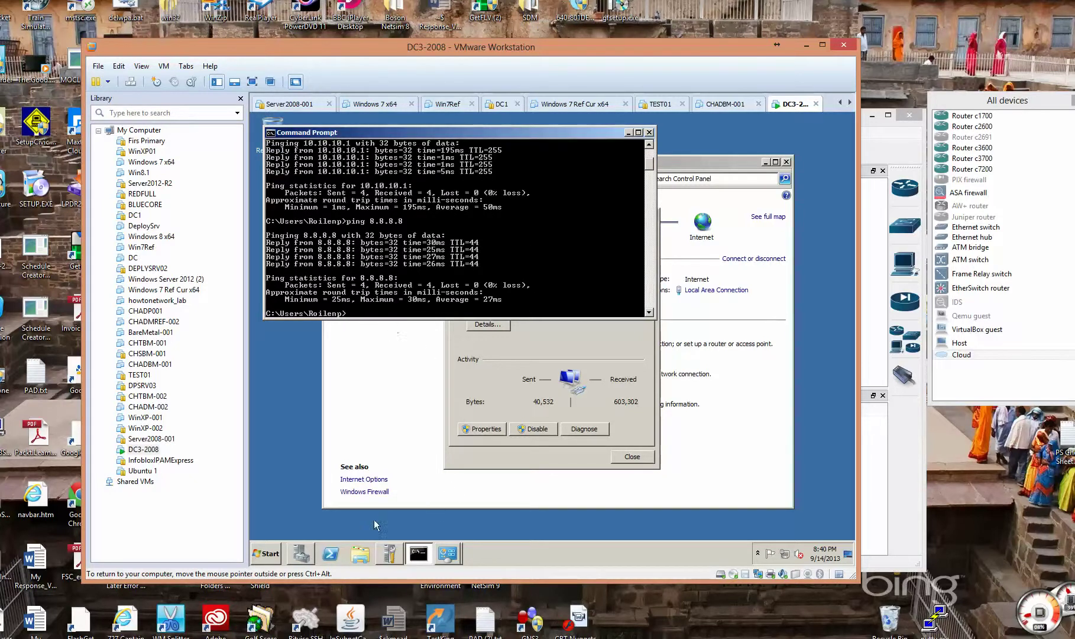
{"action": "left_click", "coordinate": [277, 553]}
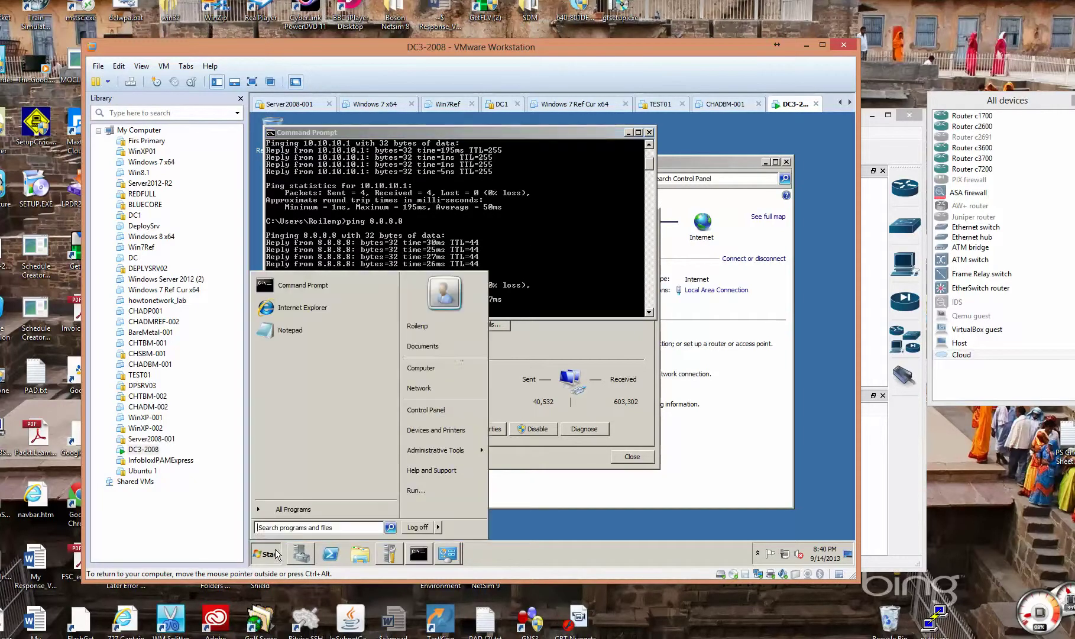
{"action": "left_click", "coordinate": [314, 307]}
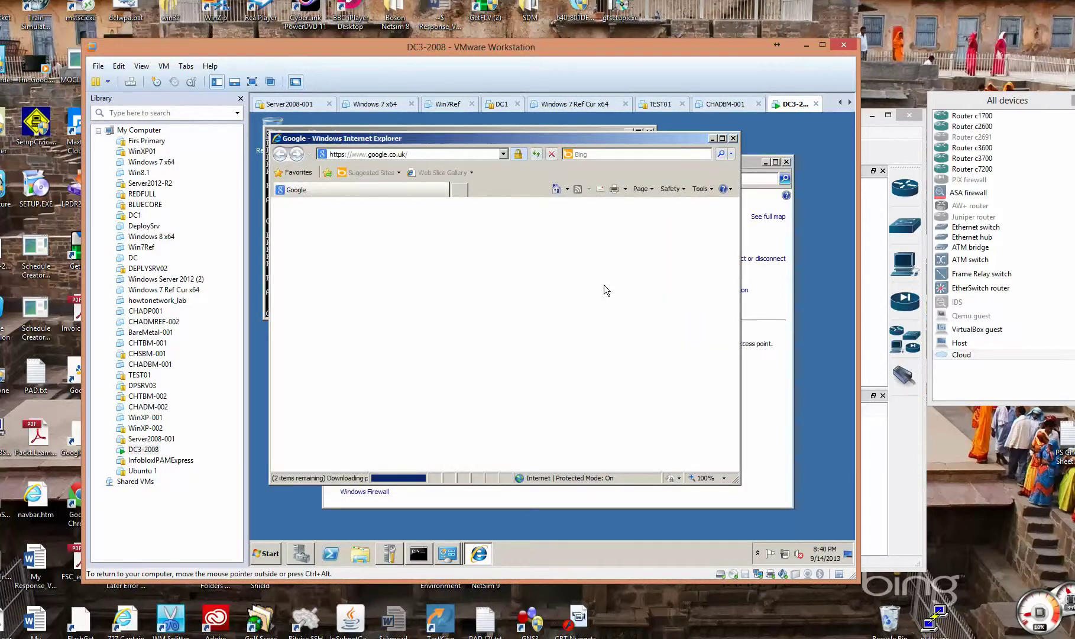
{"action": "left_click", "coordinate": [419, 154]}
{"action": "left_click_drag", "start_coordinate": [419, 155], "coordinate": [333, 159]}
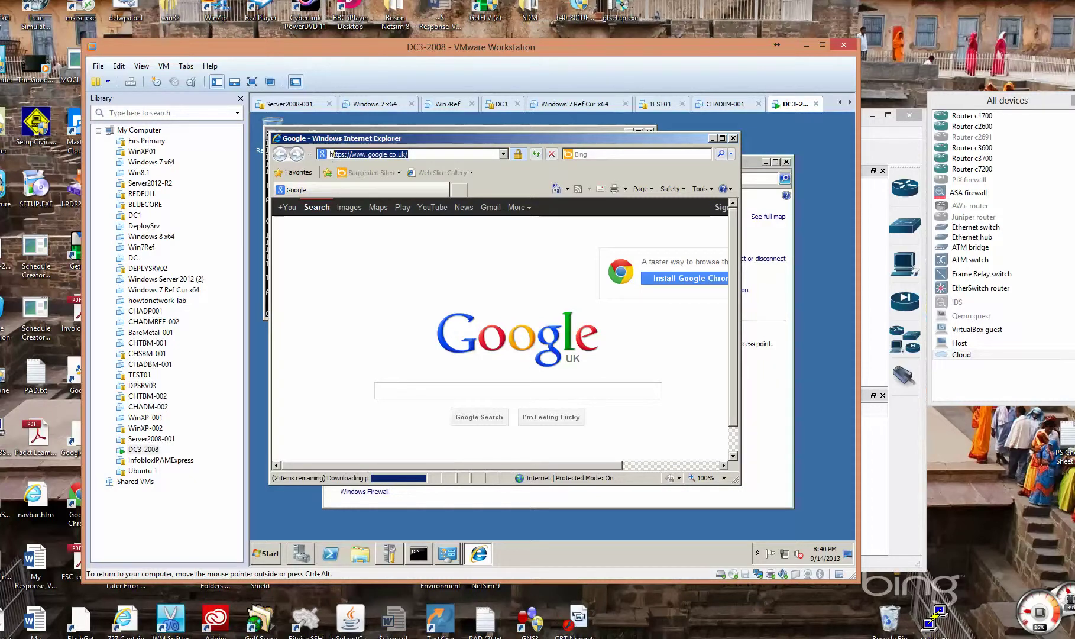
{"action": "key", "text": "BackSpace"}
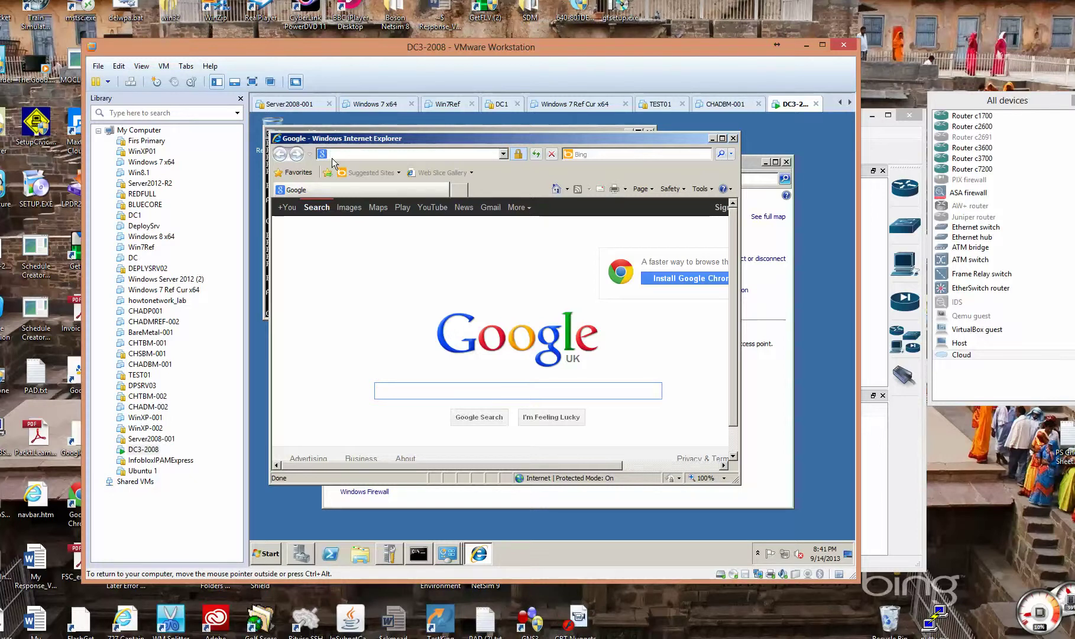
{"action": "type", "text": "www.bbbc."}
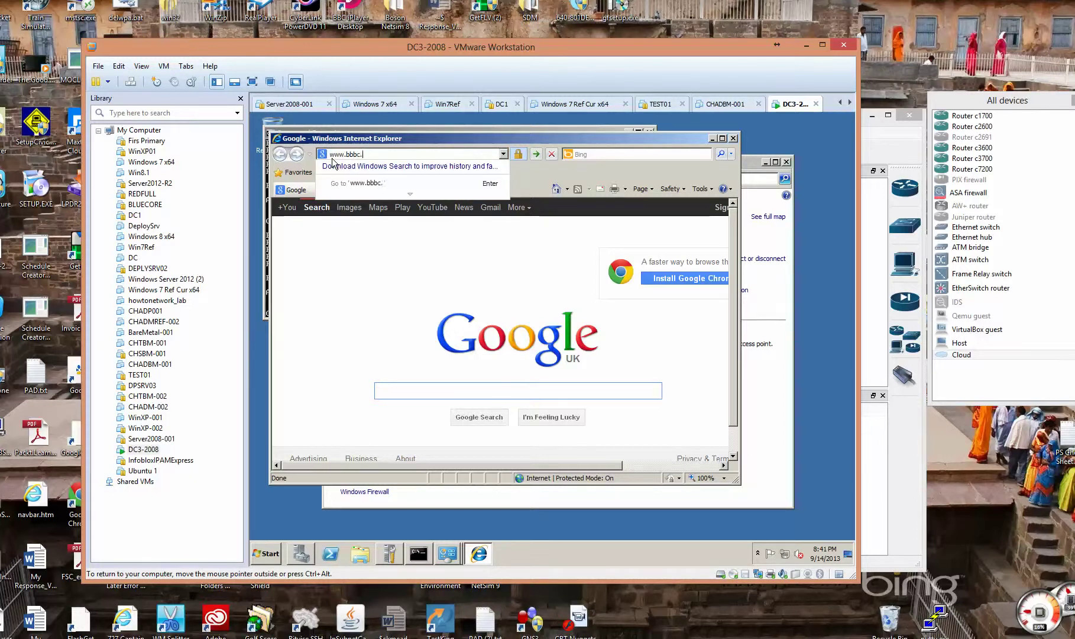
{"action": "key", "text": "BackSpace"}
{"action": "key", "text": "BackSpace"}
{"action": "key", "text": "BackSpace"}
{"action": "type", "text": "bc.co.uk"}
{"action": "key", "text": "Return"}
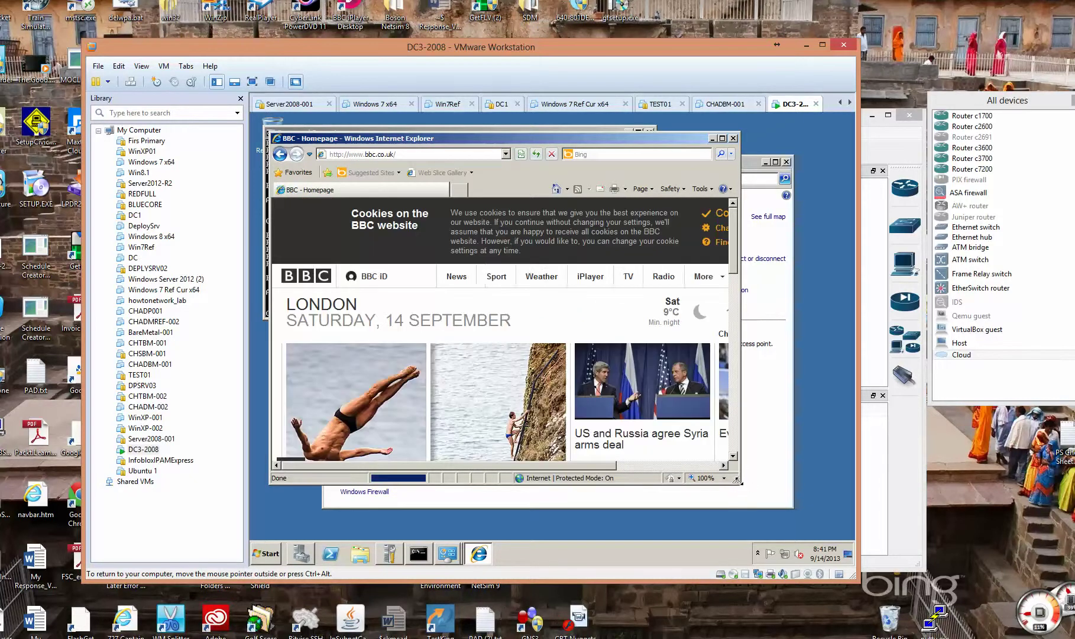
Enlarge the browser window and look down the BBC homepage to check that its content loads.
{"action": "left_click_drag", "start_coordinate": [742, 483], "coordinate": [831, 520]}
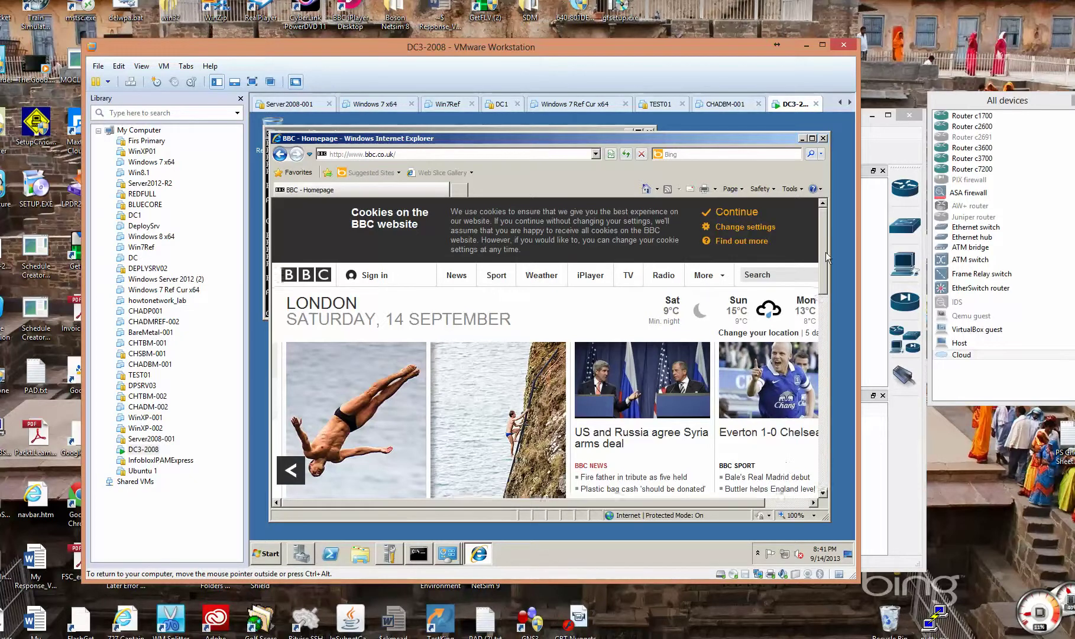
{"action": "mouse_move", "coordinate": [825, 252]}
{"action": "left_mouse_down"}
{"action": "mouse_move", "coordinate": [815, 405]}
{"action": "mouse_move", "coordinate": [821, 264]}
{"action": "left_mouse_up"}
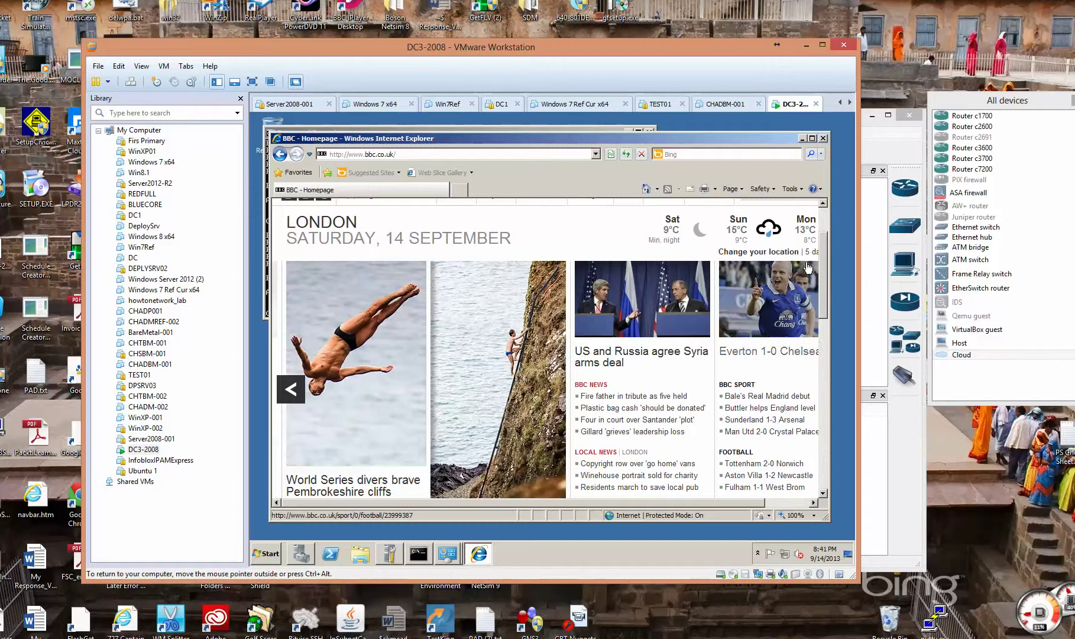